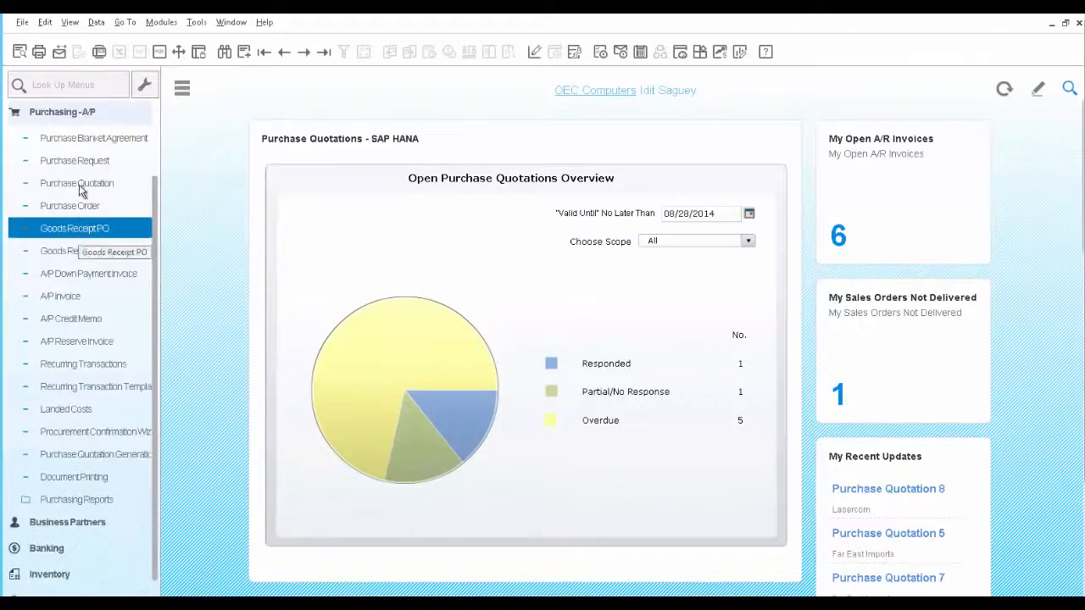
Open the last purchase blanket agreement and view its item details
click(76, 136)
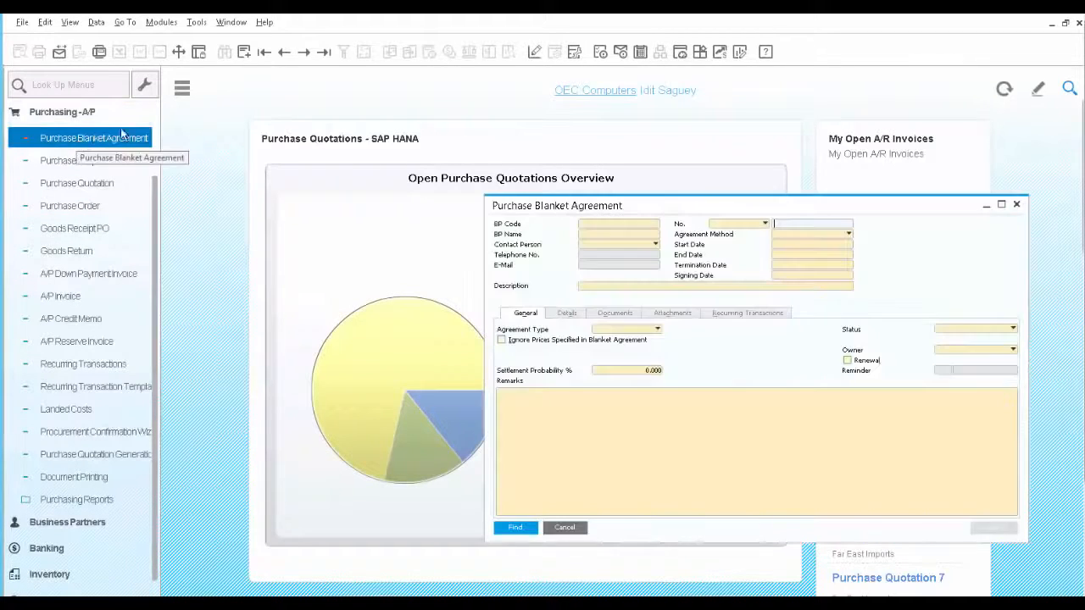
click(323, 54)
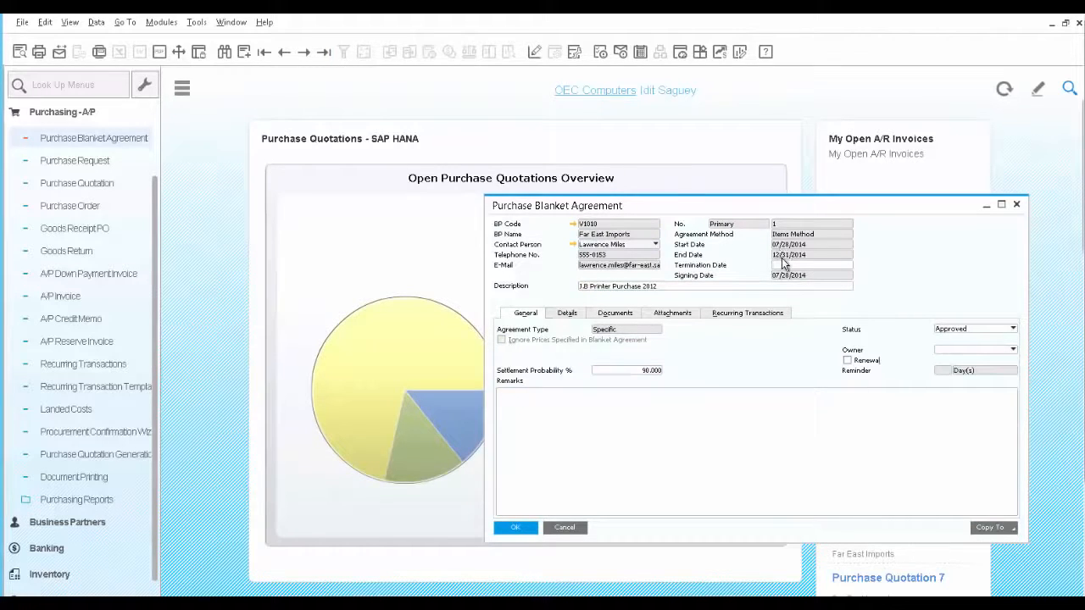
click(646, 288)
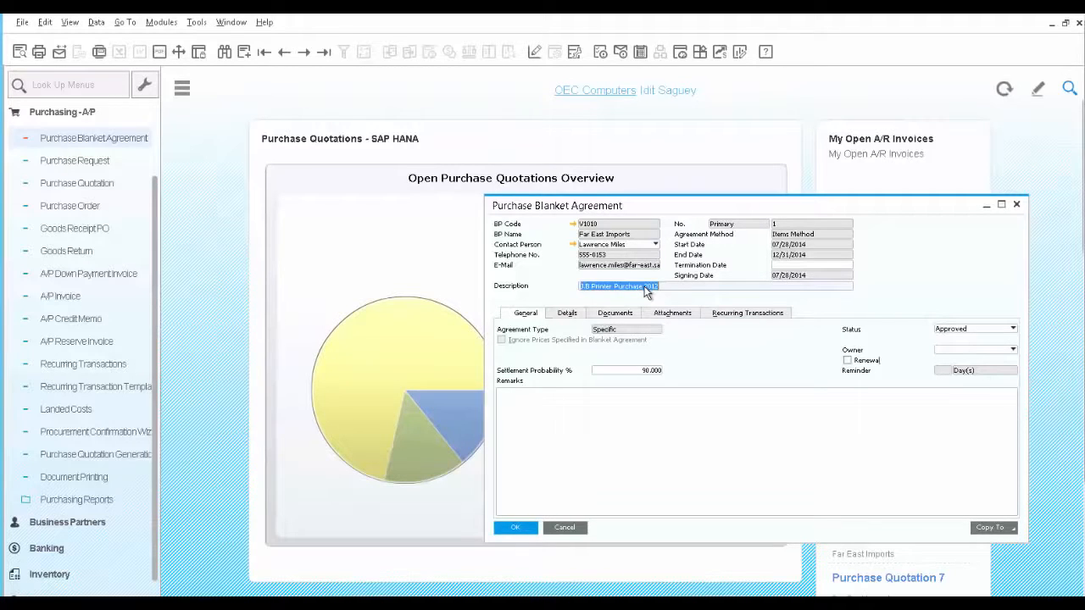
click(563, 316)
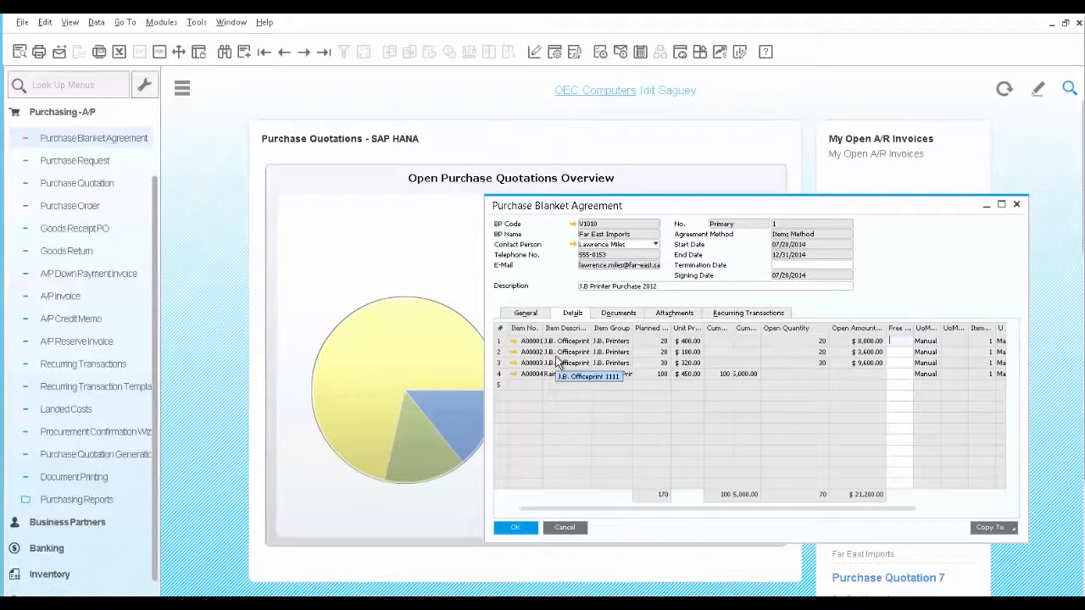
Review the row details of item A00003 in the blanket agreement, close them and select the A00004 row
double_click(498, 364)
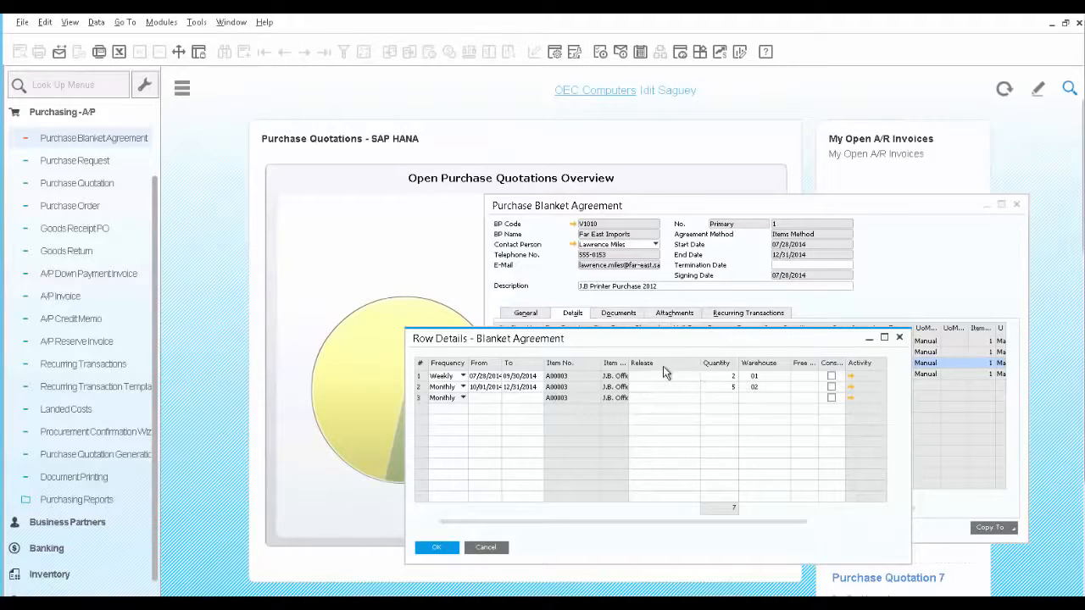
click(438, 548)
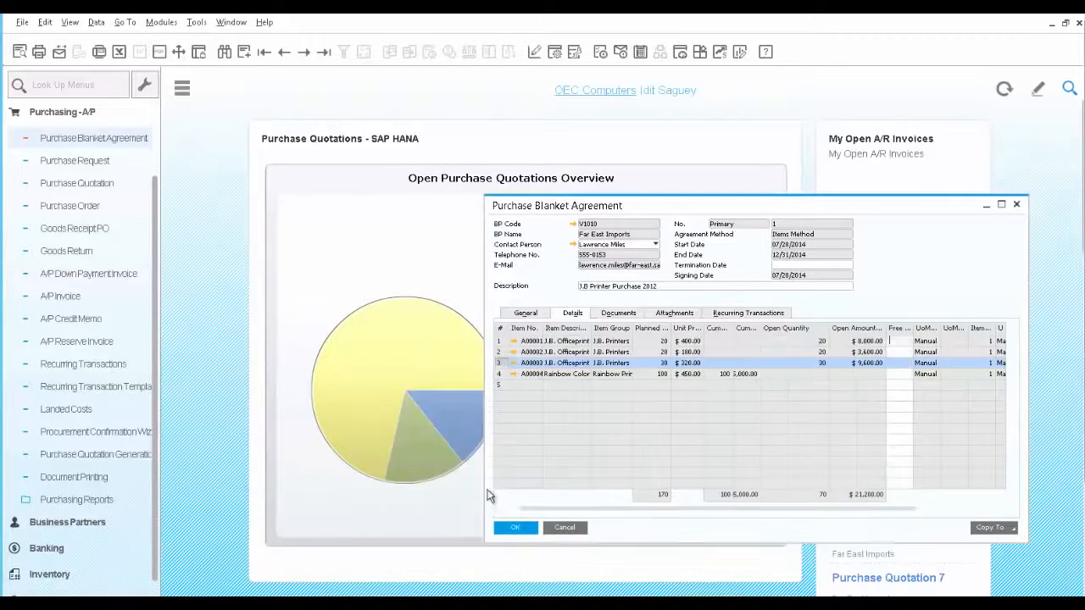
click(499, 375)
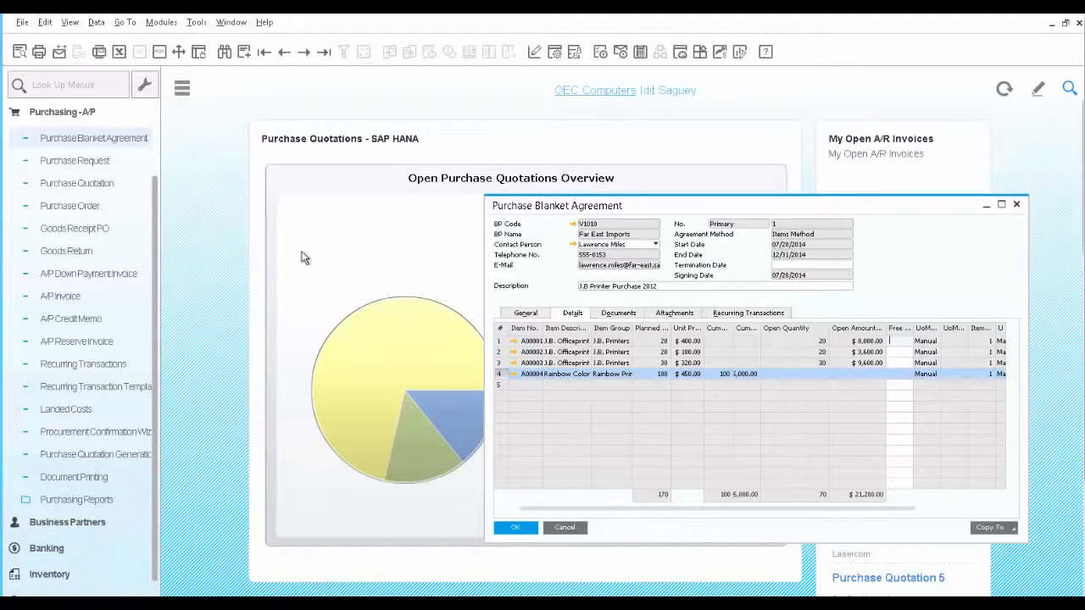
Start a purchase order for vendor Far East Imports with item A00001 on the first row
click(83, 208)
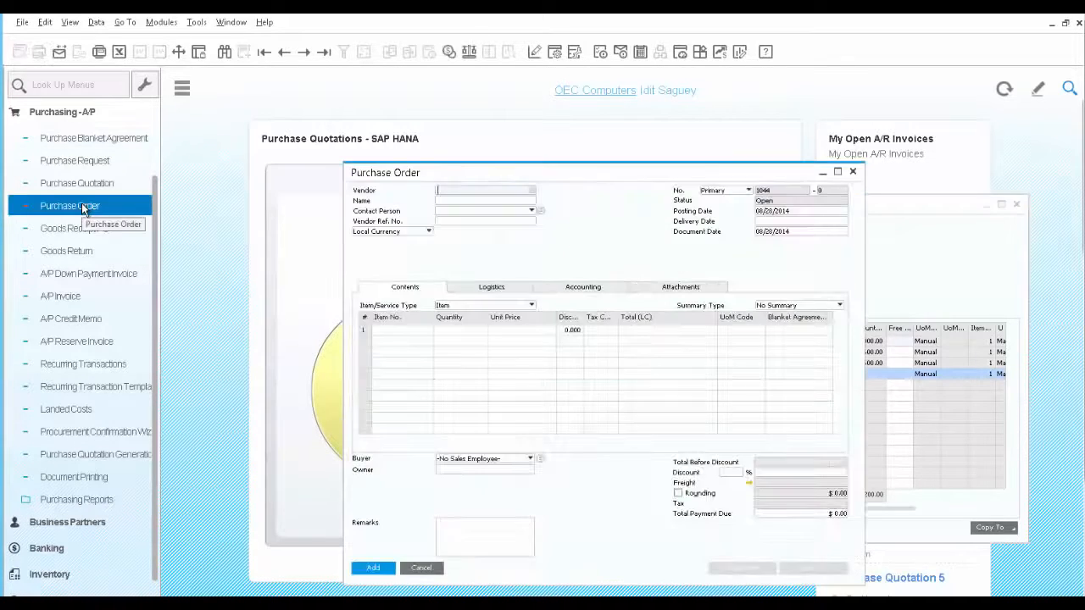
click(533, 190)
click(508, 331)
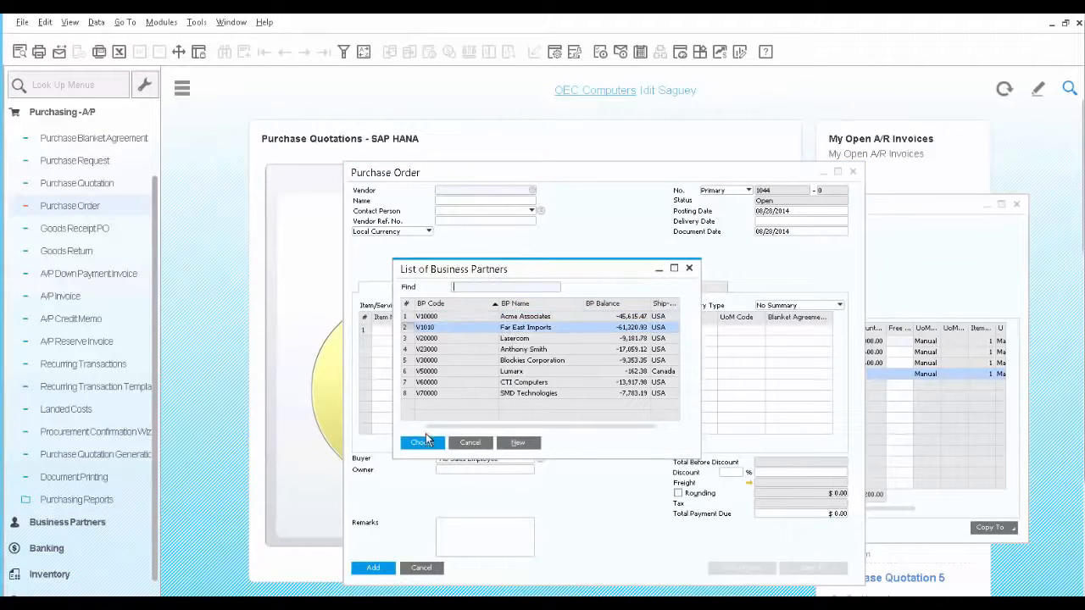
click(422, 443)
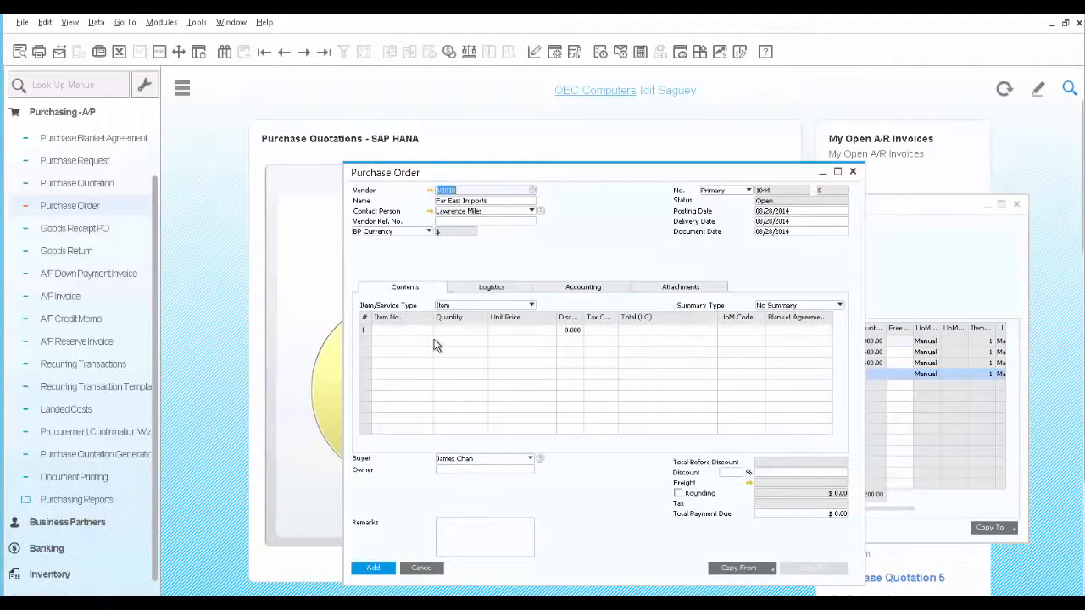
key(Tab)
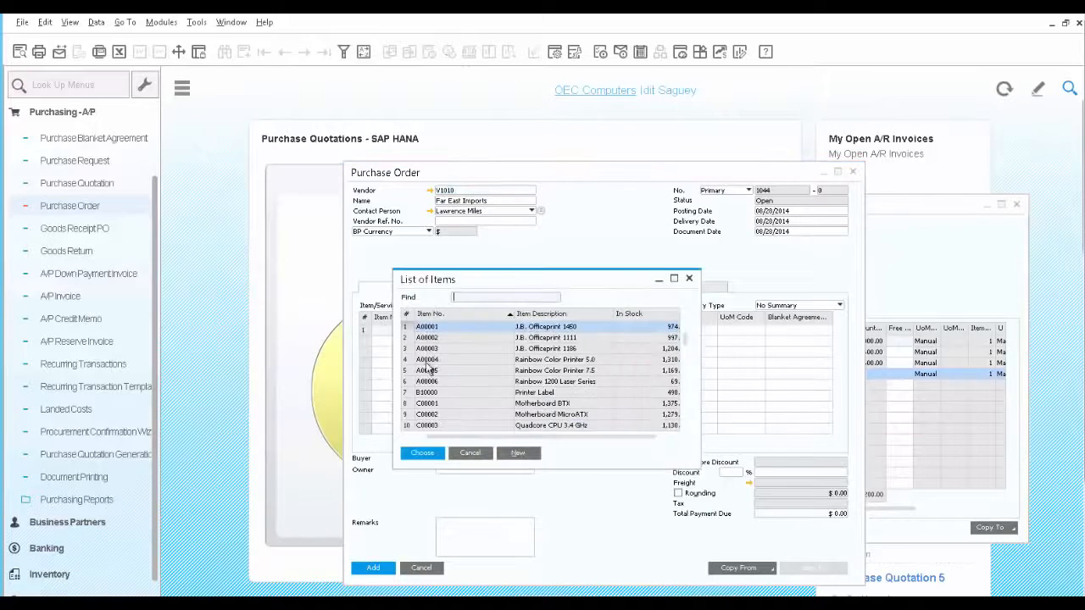
click(422, 453)
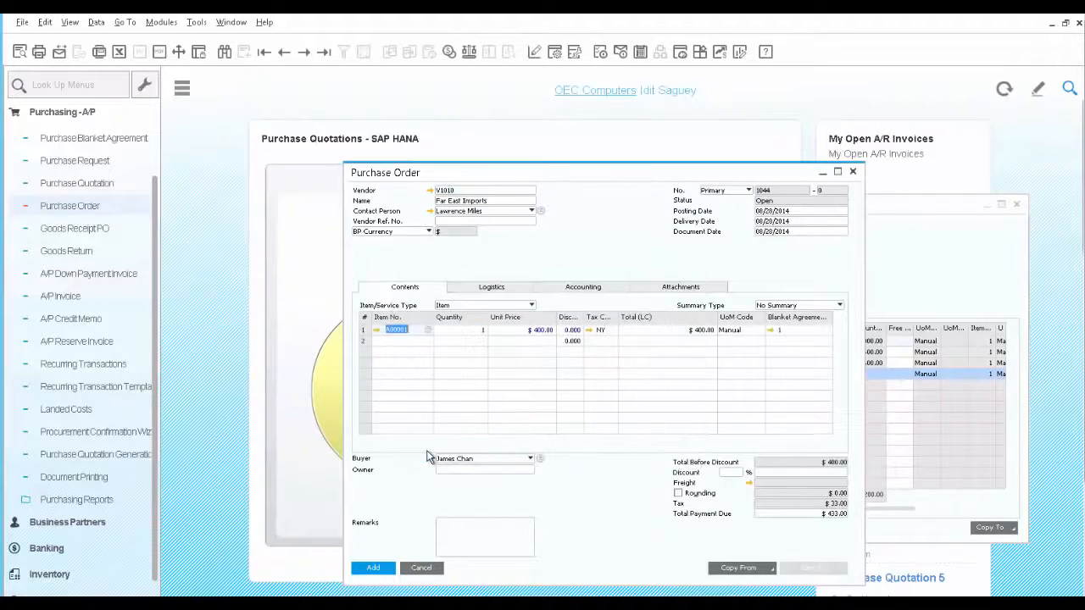
Check the blanket agreement linked to the order row, close it and add the purchase order
click(771, 331)
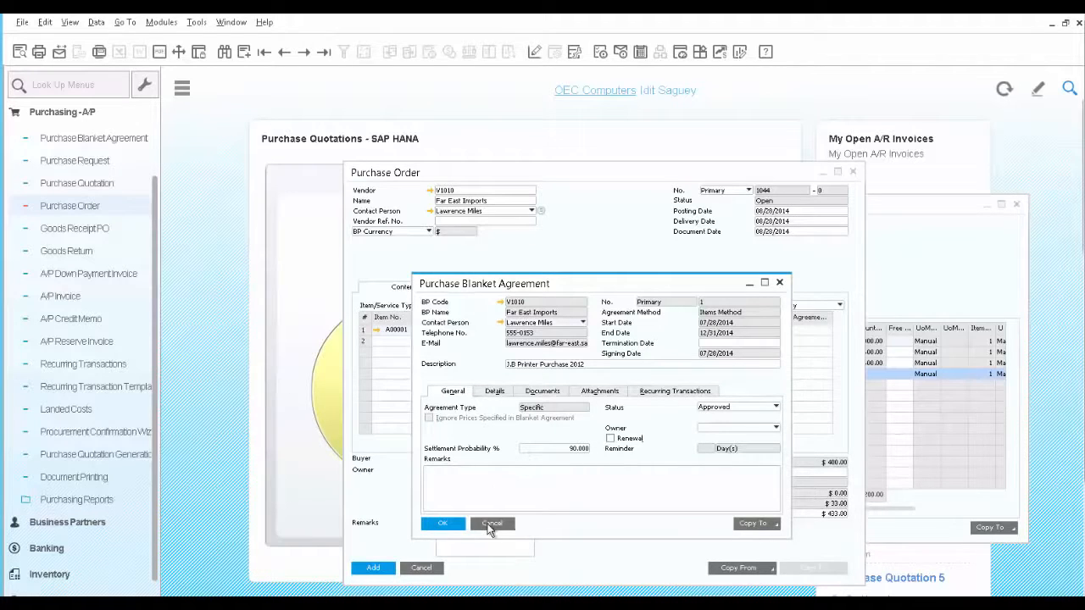
click(490, 524)
click(374, 569)
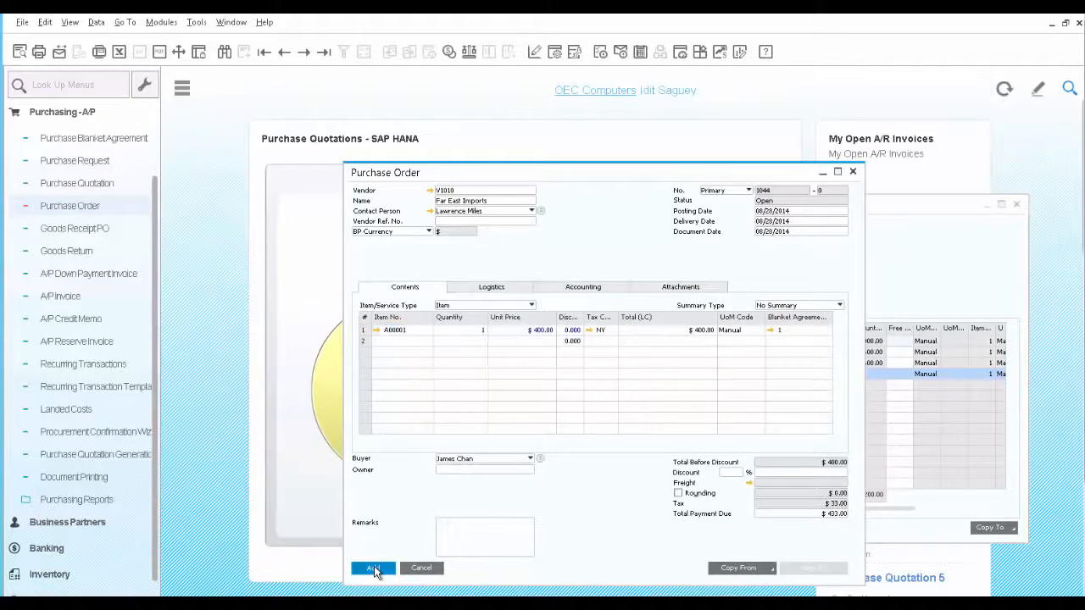
Copy the last purchase order to a Goods Receipt PO and add the receipt, accepting that it cannot be changed
click(323, 52)
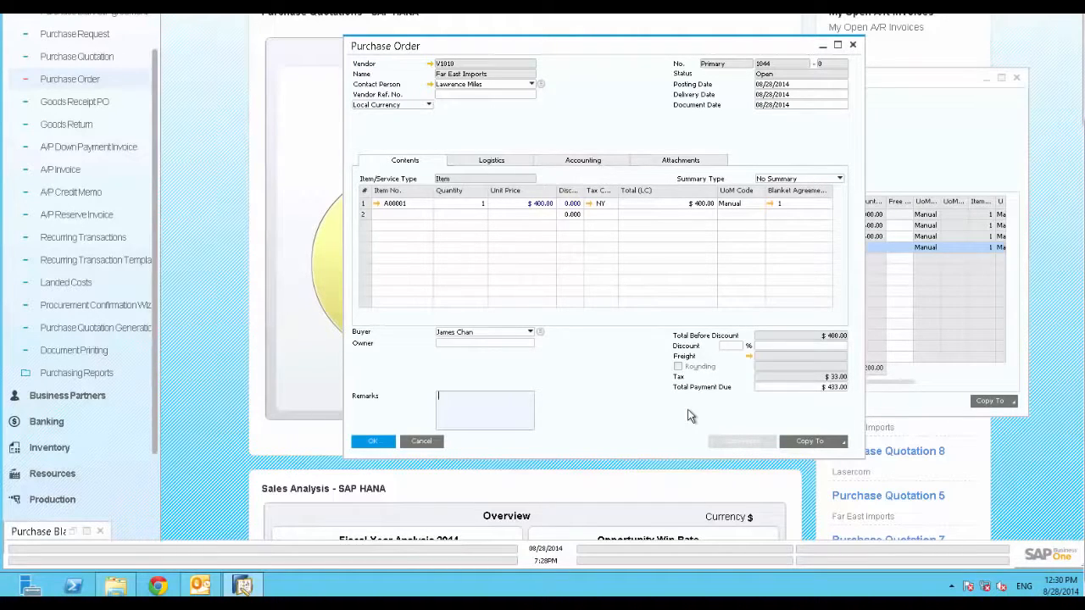
click(842, 445)
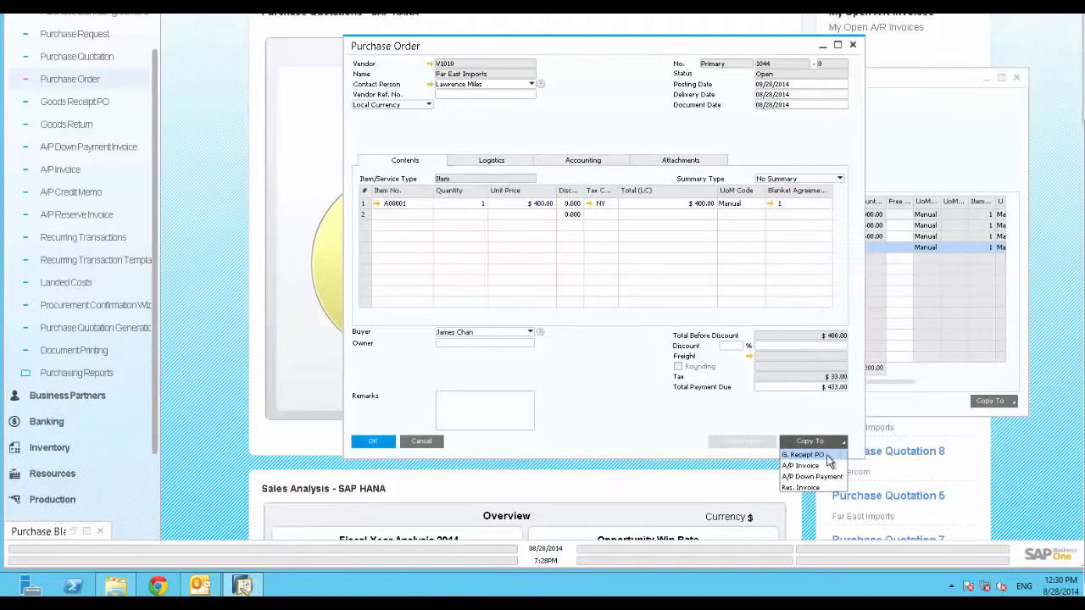
click(828, 456)
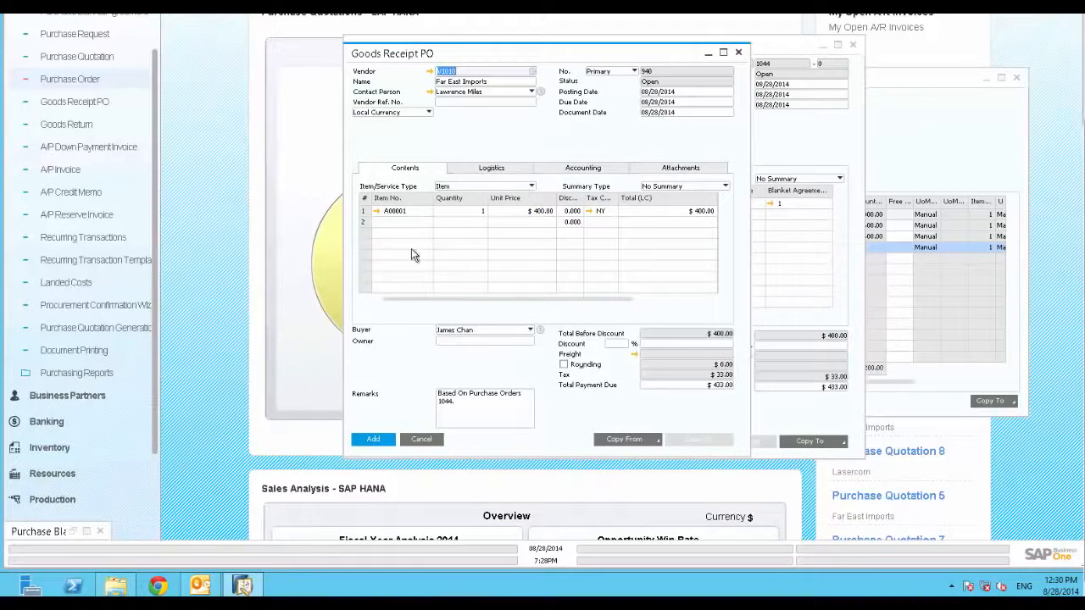
click(373, 439)
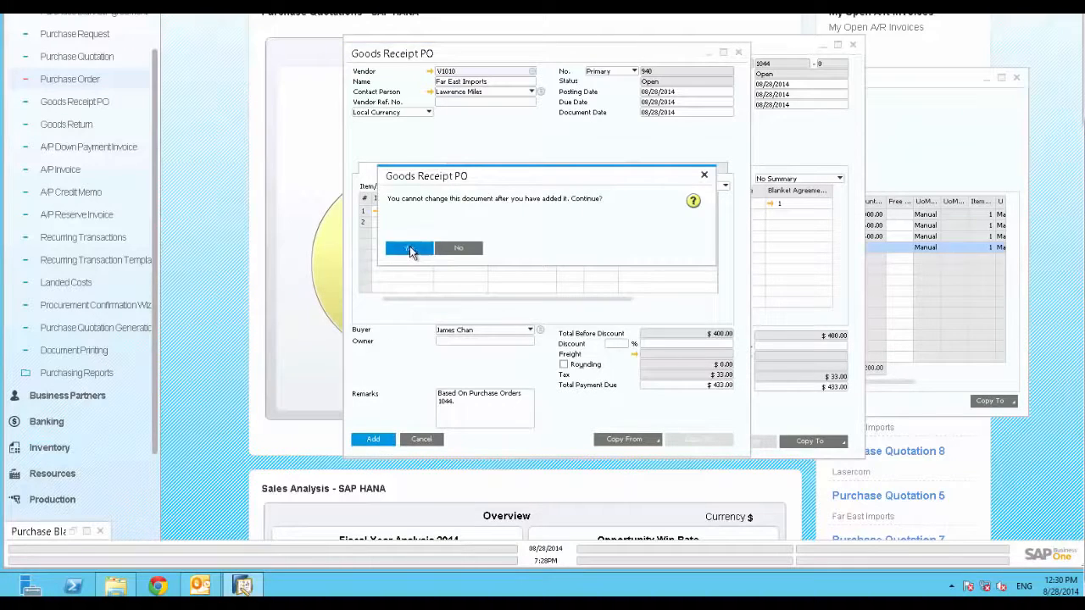
click(411, 249)
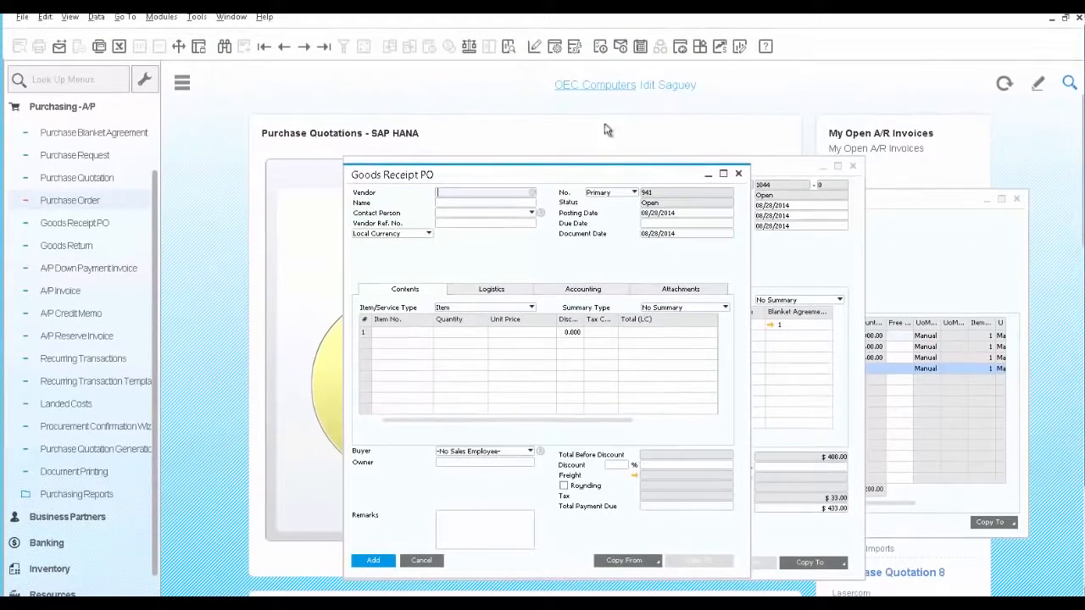
Copy the last Goods Receipt PO to an A/P Invoice and add the invoice, accepting that it cannot be changed
click(322, 48)
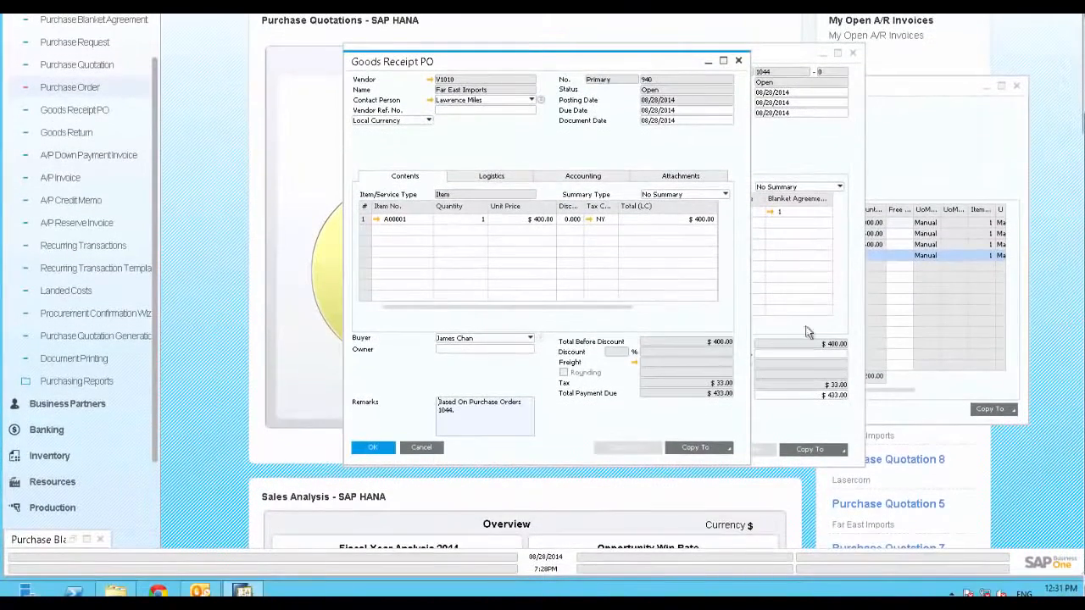
click(728, 448)
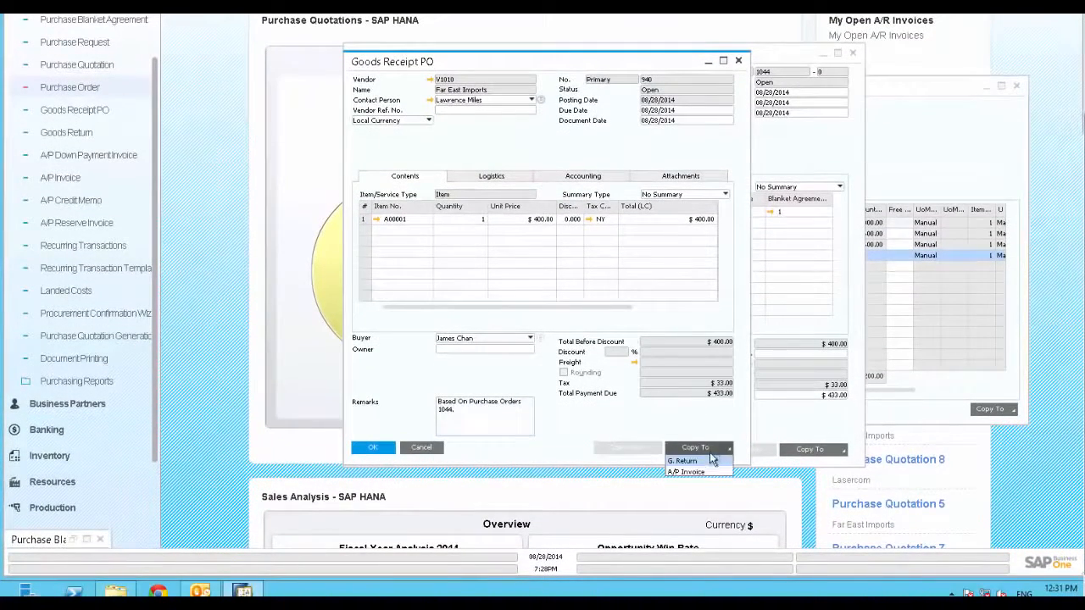
click(701, 473)
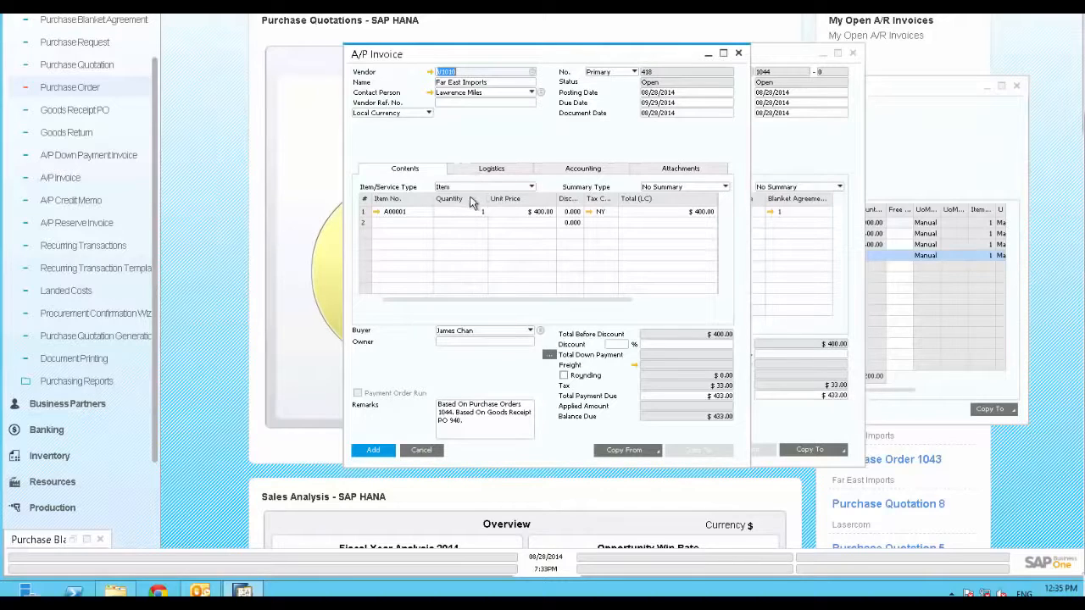
click(374, 452)
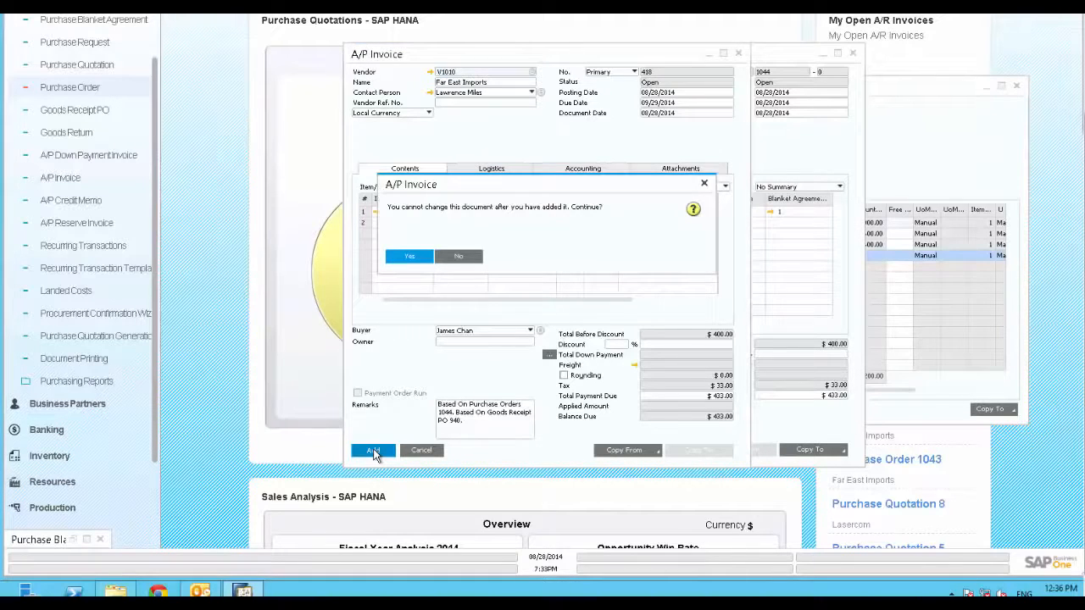
click(408, 257)
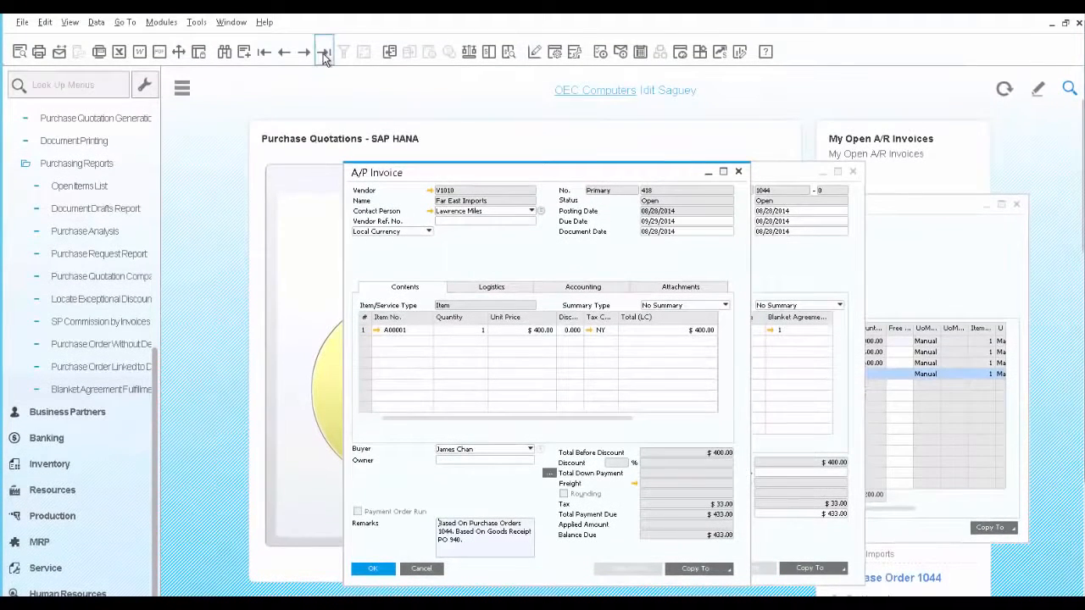
Examine the A/P invoice's Relationship Map, open the purchase order from it, and close both
right_click(489, 254)
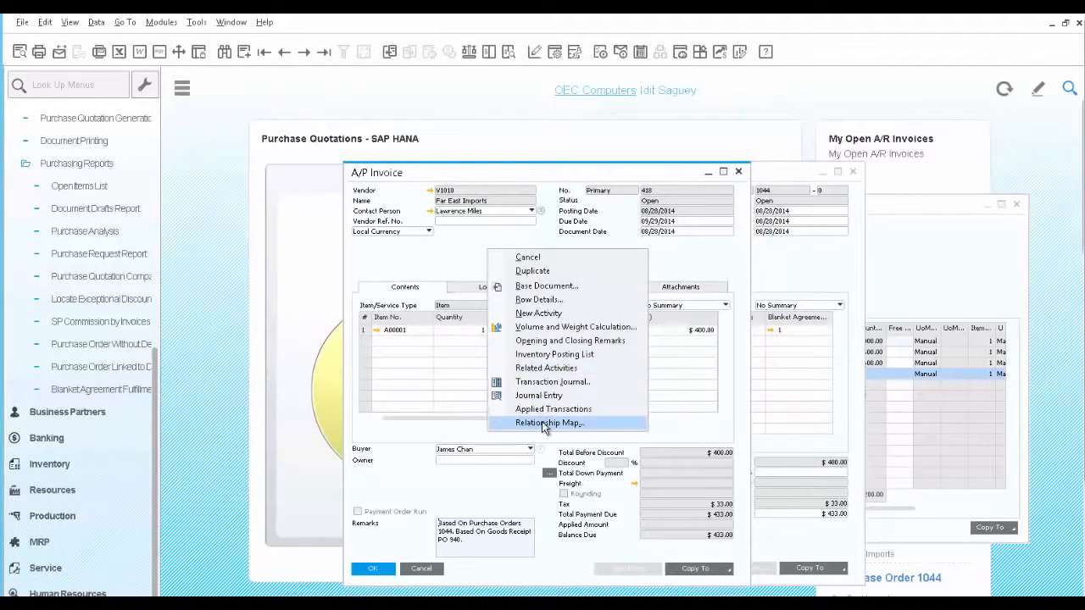
click(544, 424)
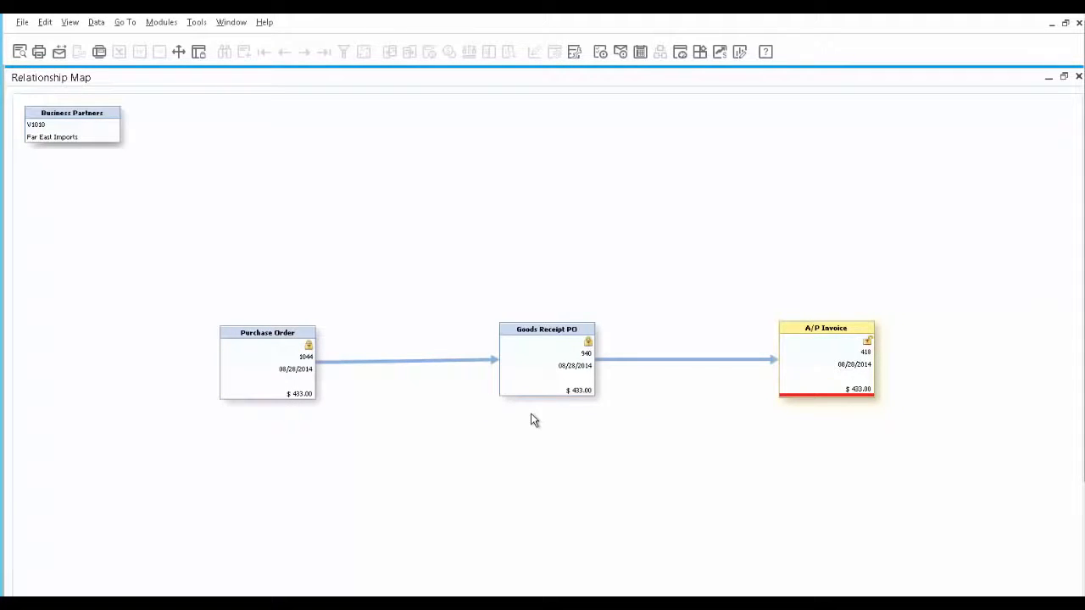
double_click(278, 375)
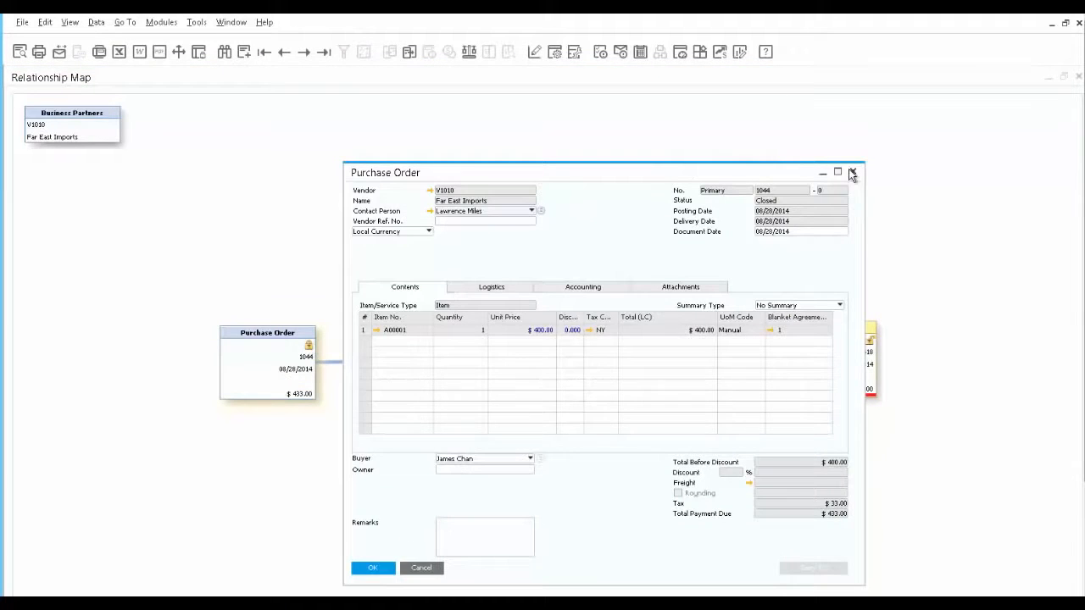
click(852, 173)
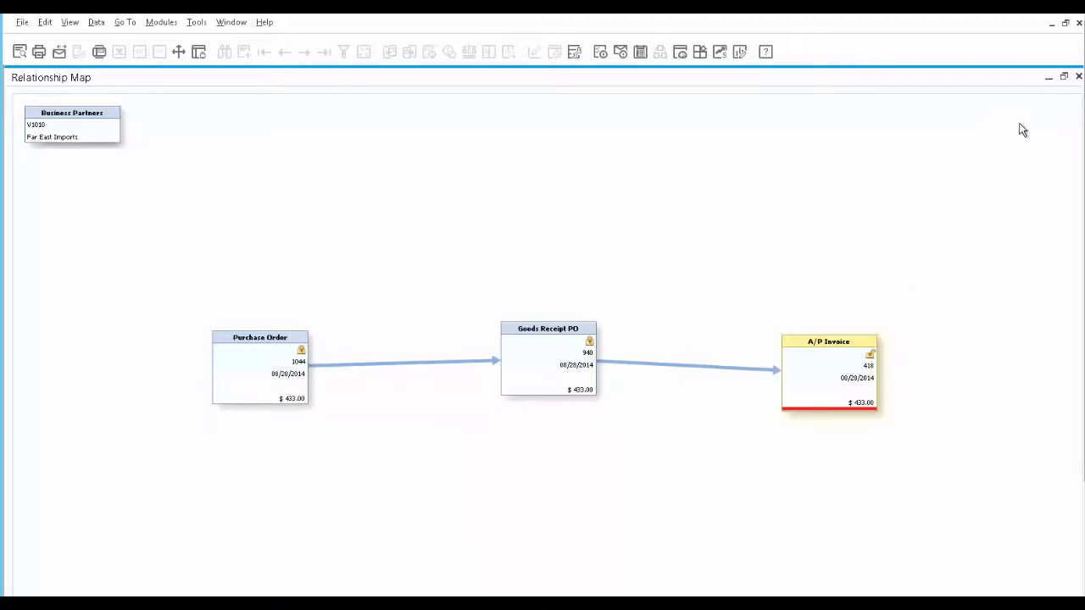
click(1080, 79)
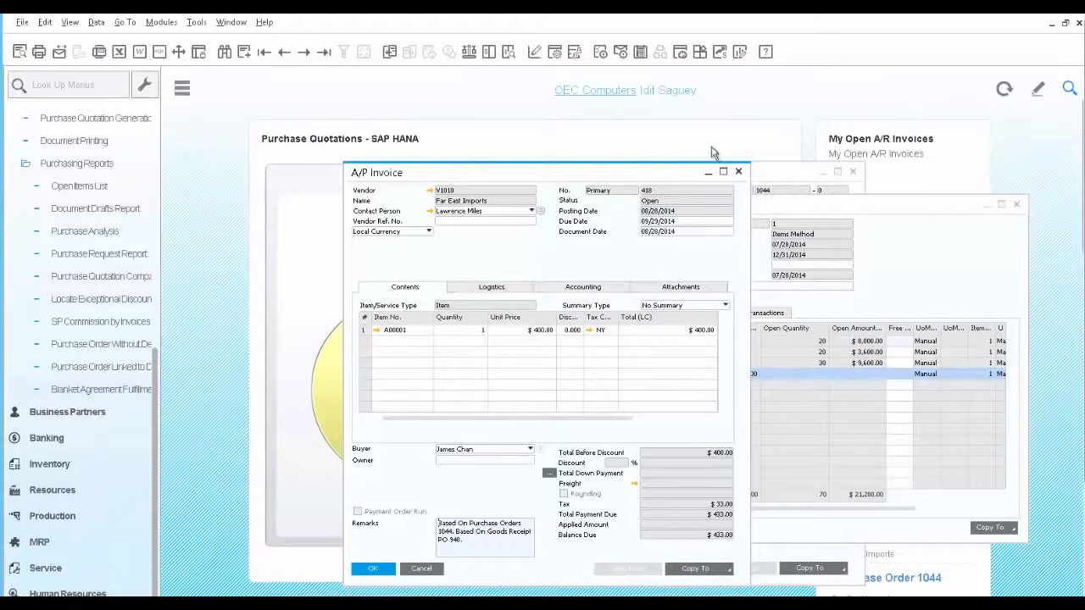
Run the Blanket Agreement Fulfillment Report for the Items Method with the default selection criteria
click(73, 388)
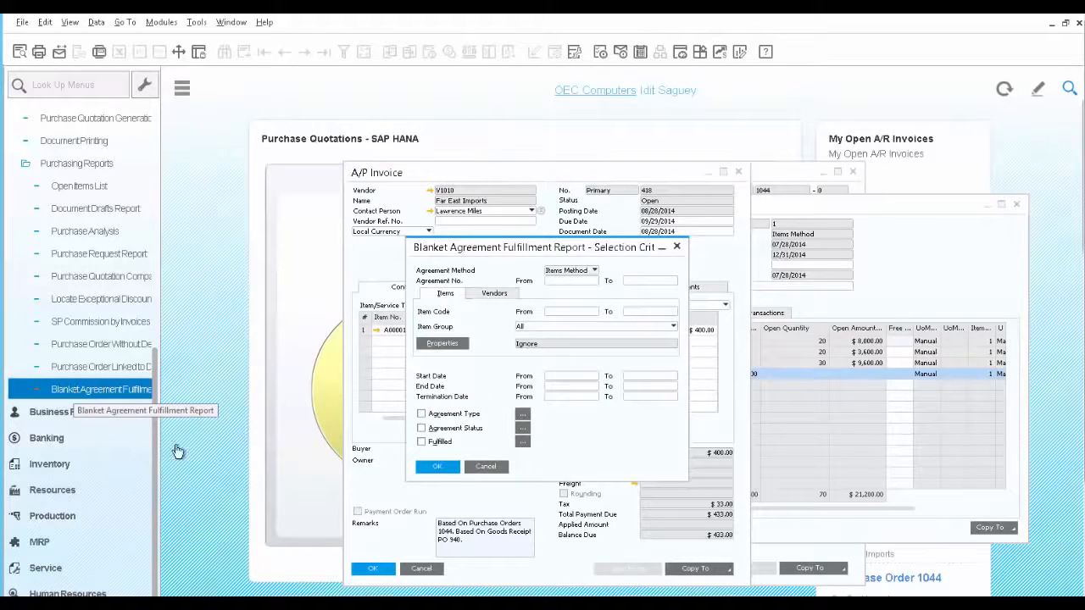
click(430, 472)
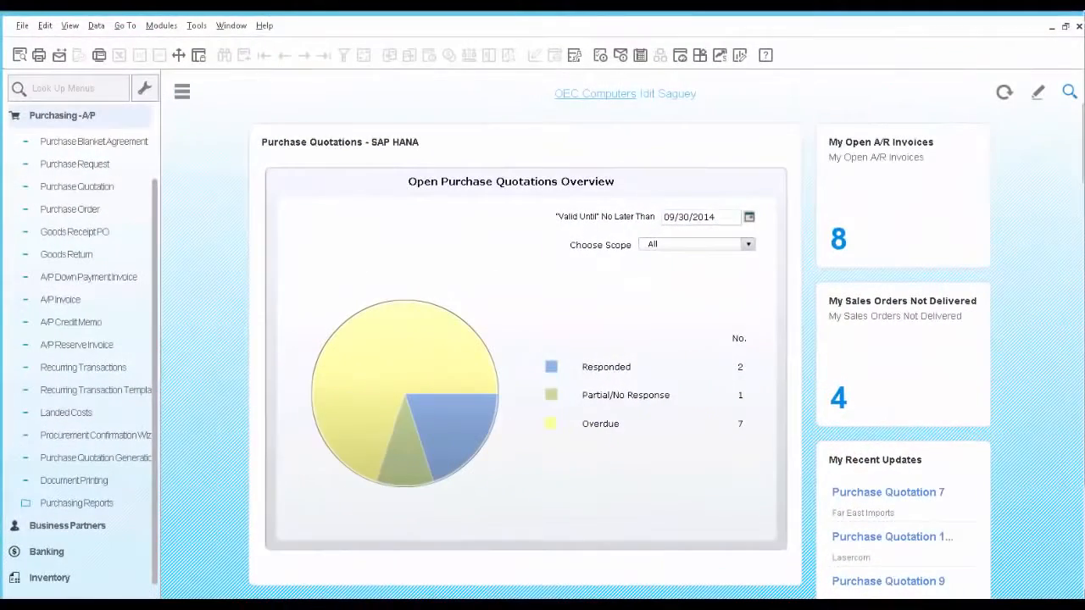
Display the last purchase request and start the Purchase Quotation Generation Wizard, continuing to its document generation options
click(70, 166)
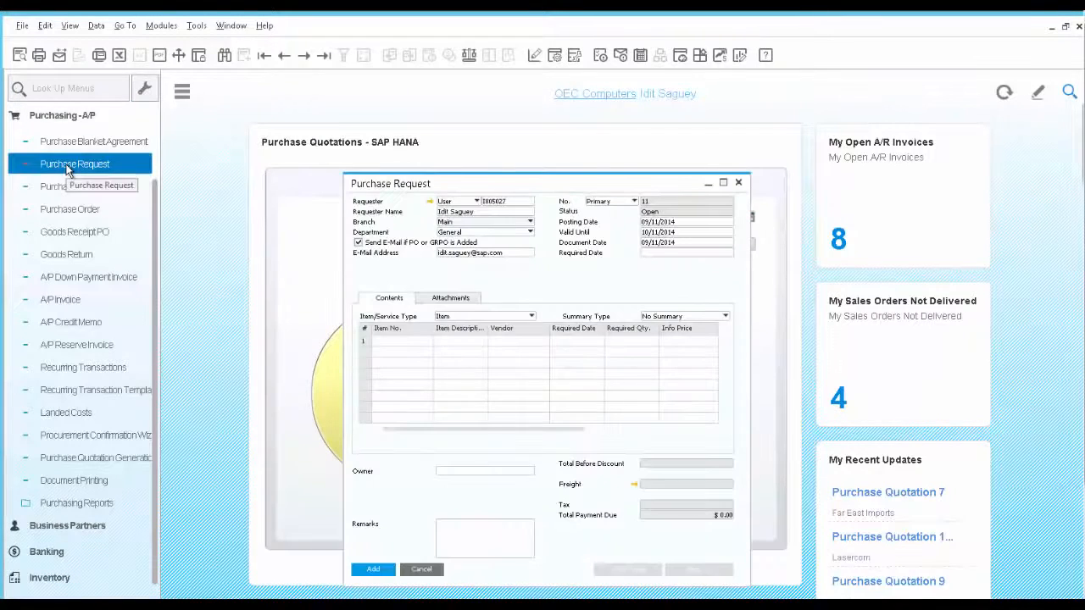
click(324, 56)
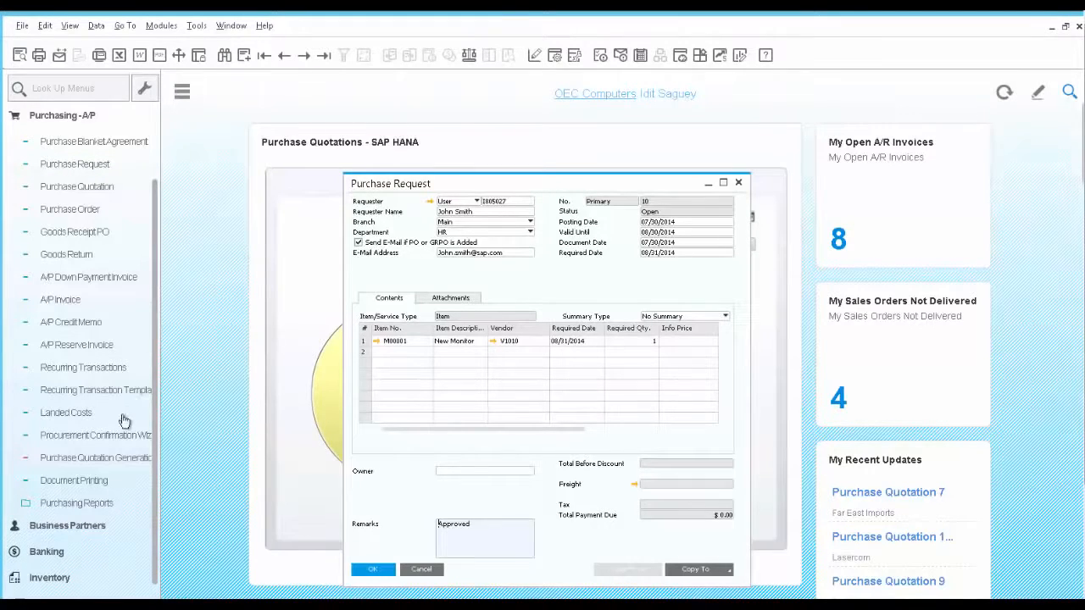
click(120, 459)
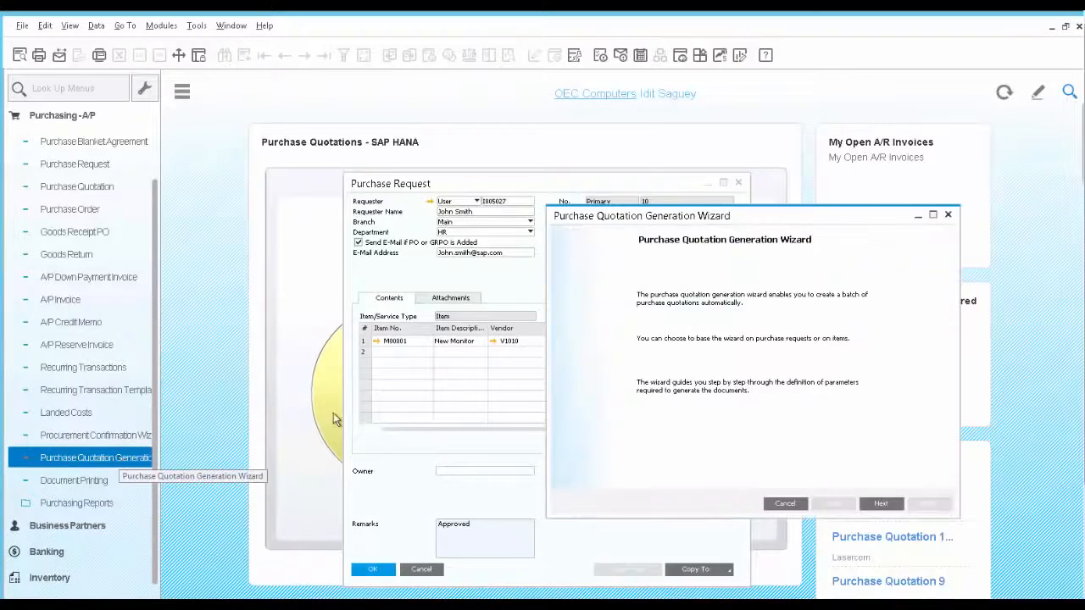
click(882, 504)
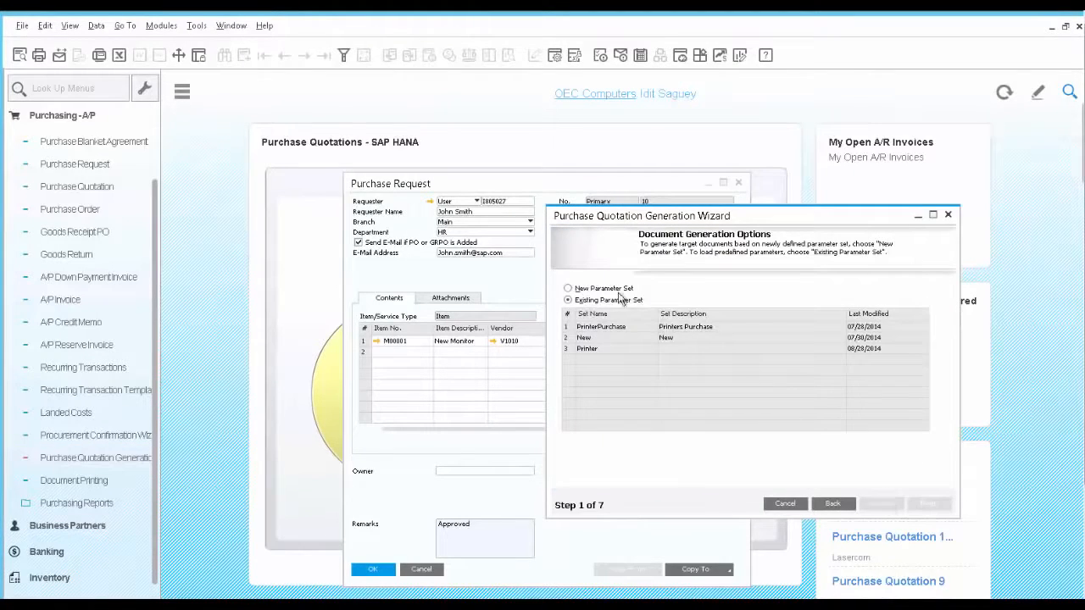
Define a new parameter set named New Monitor for the quotation generation and continue to the selection criteria
click(611, 289)
click(699, 342)
text(New Monitor)
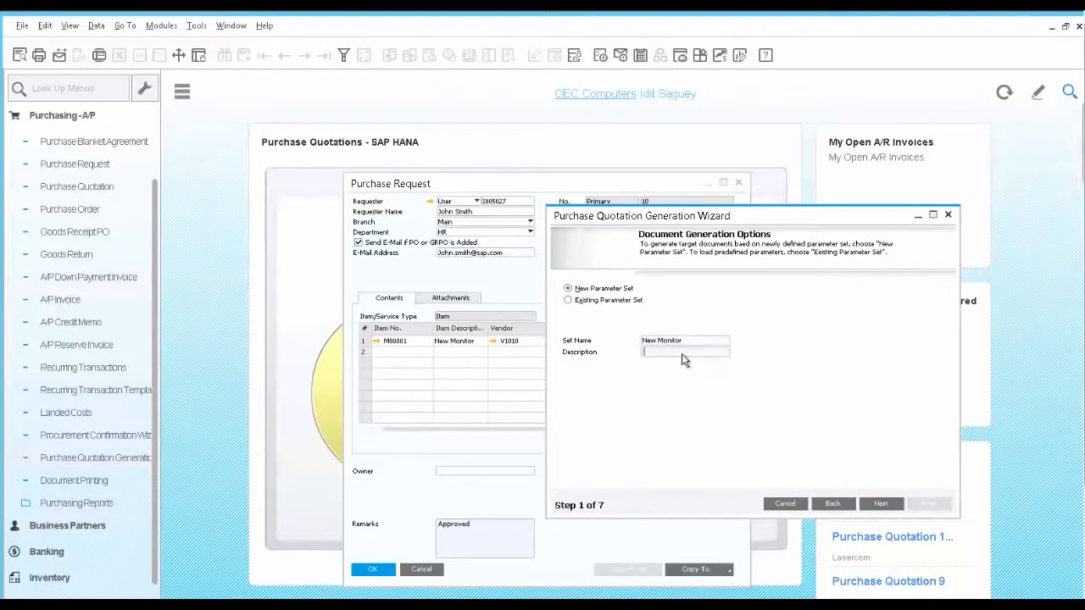
key(Tab)
click(882, 504)
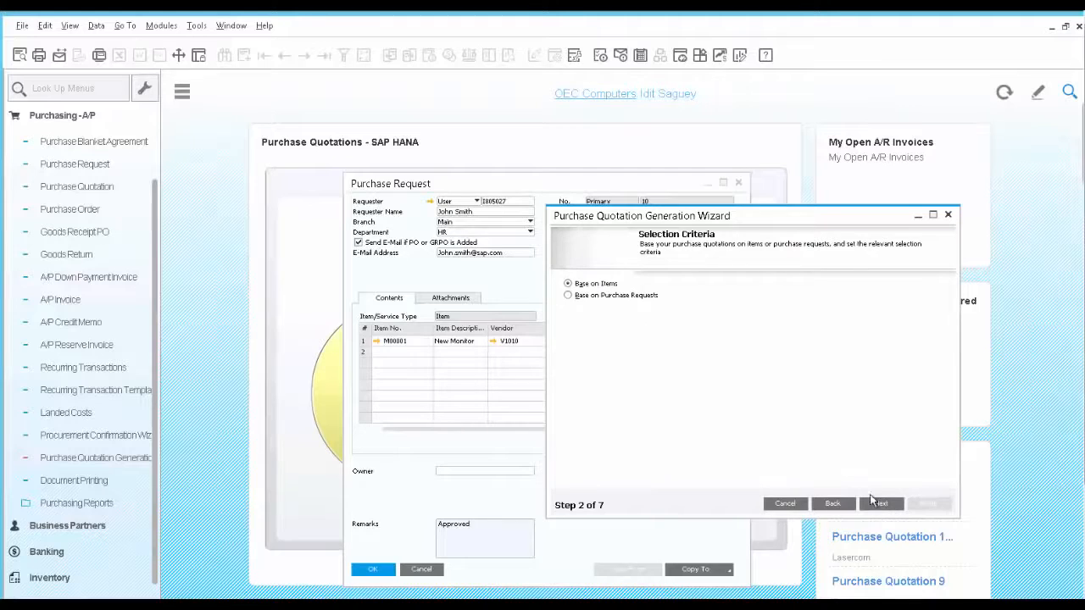
Base the quotations on purchase requests, restricting the item code range to M00001 through M00001
click(568, 297)
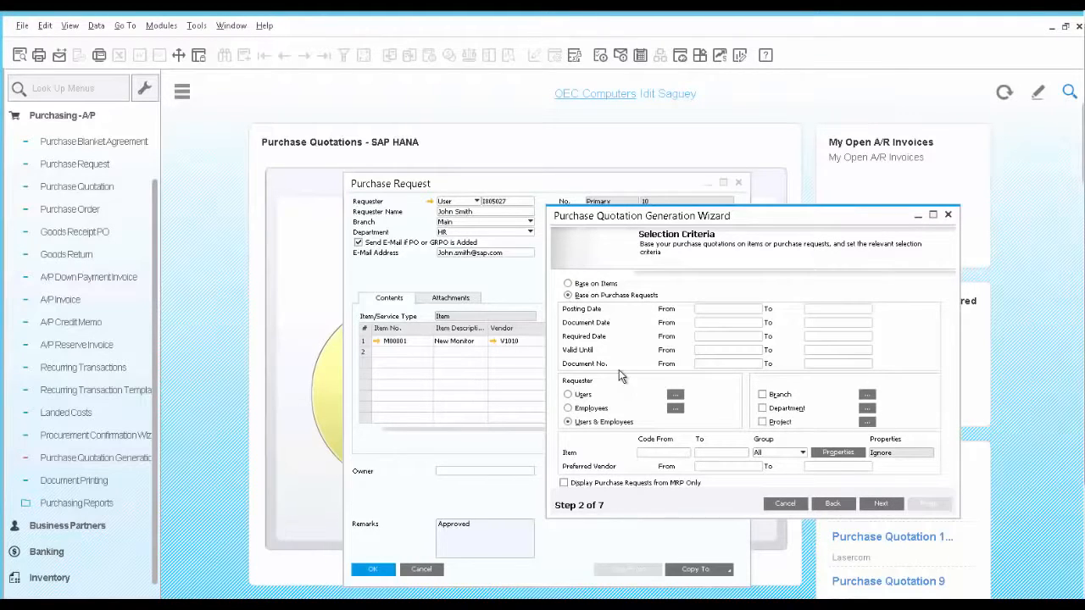
click(657, 456)
text(M00001)
key(Tab)
click(882, 504)
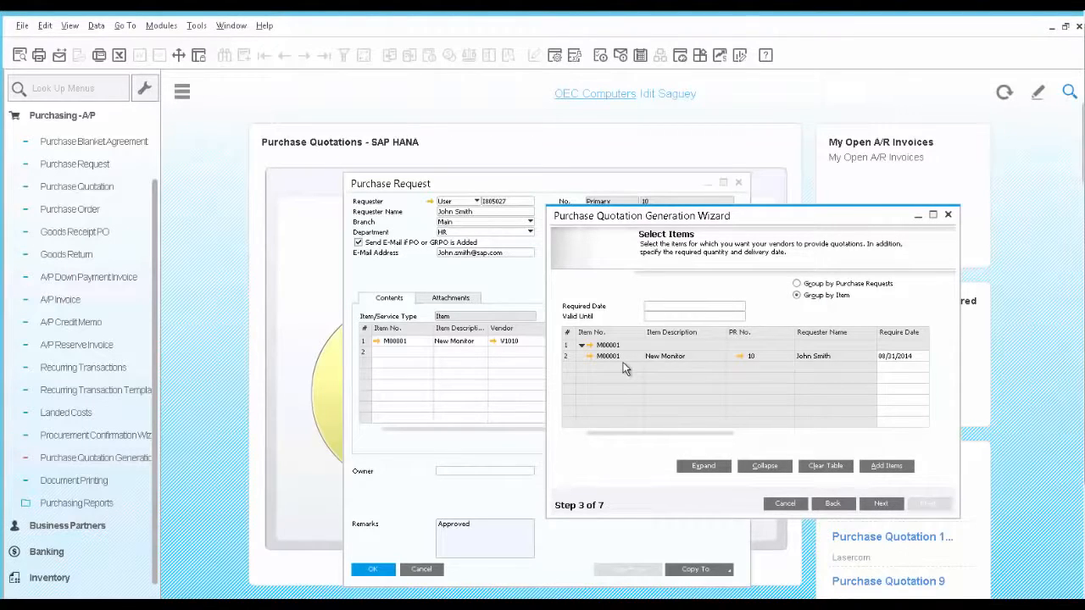
Check the purchase request behind the New Monitor line, and set the Required Date to 09/16/2014 and Valid Until to 09/13/2014
click(740, 357)
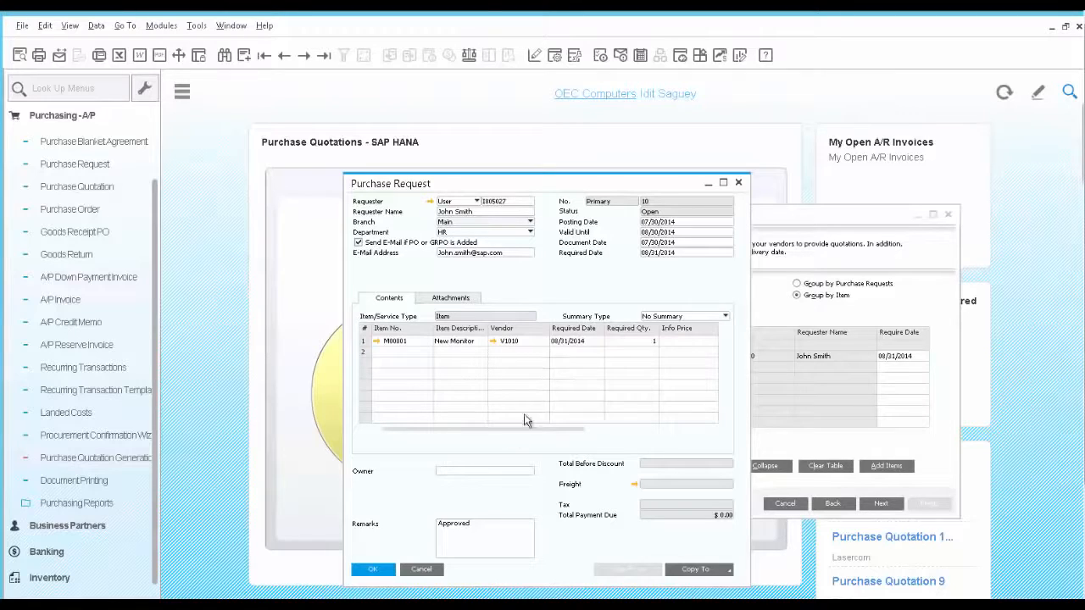
click(428, 571)
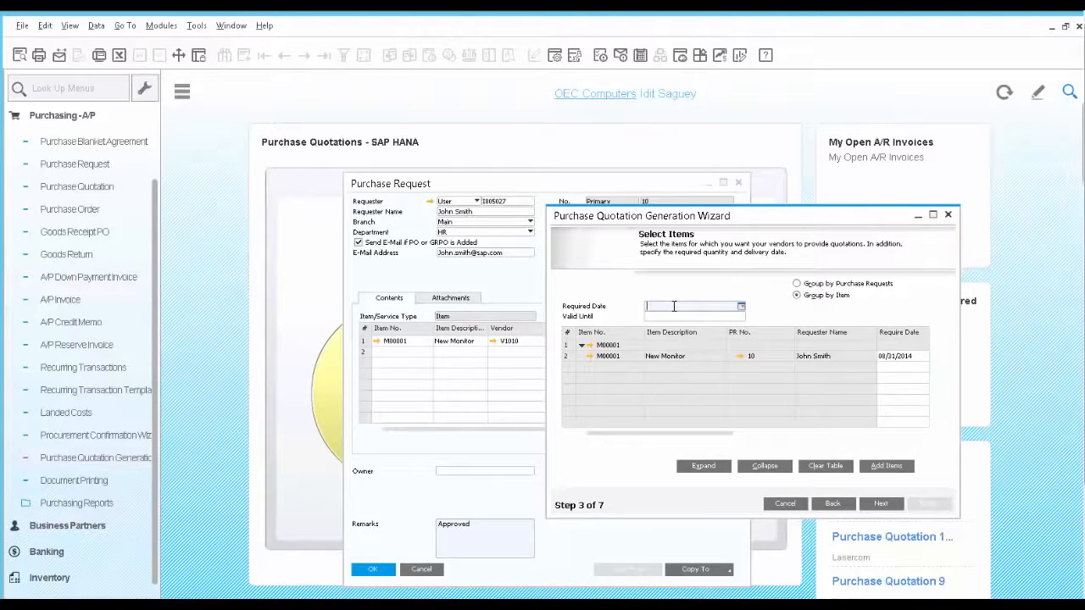
text(0916)
click(679, 317)
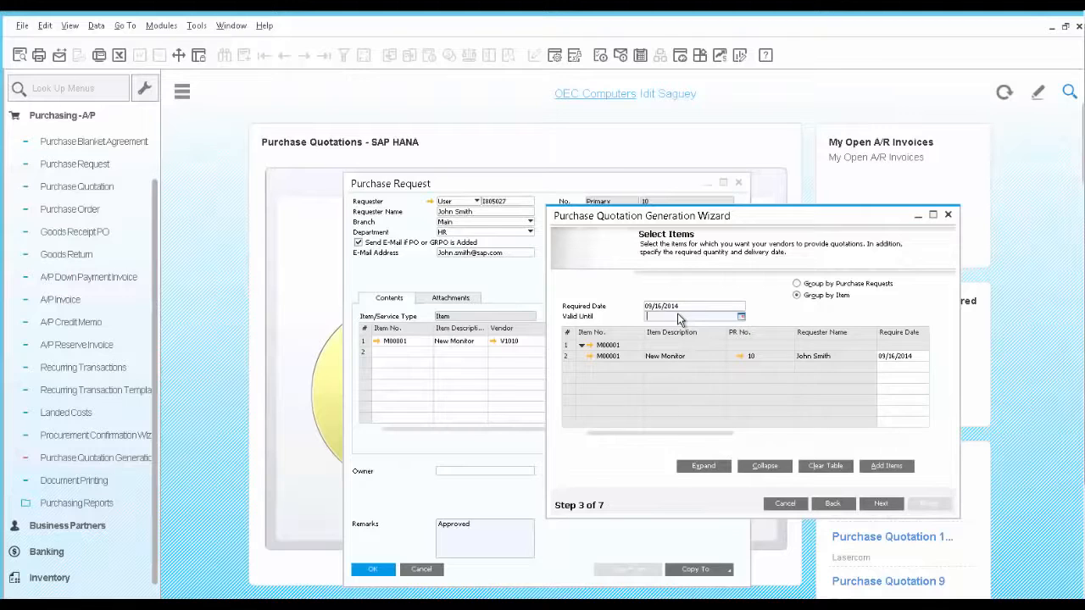
text(09)
text(13)
key(Tab)
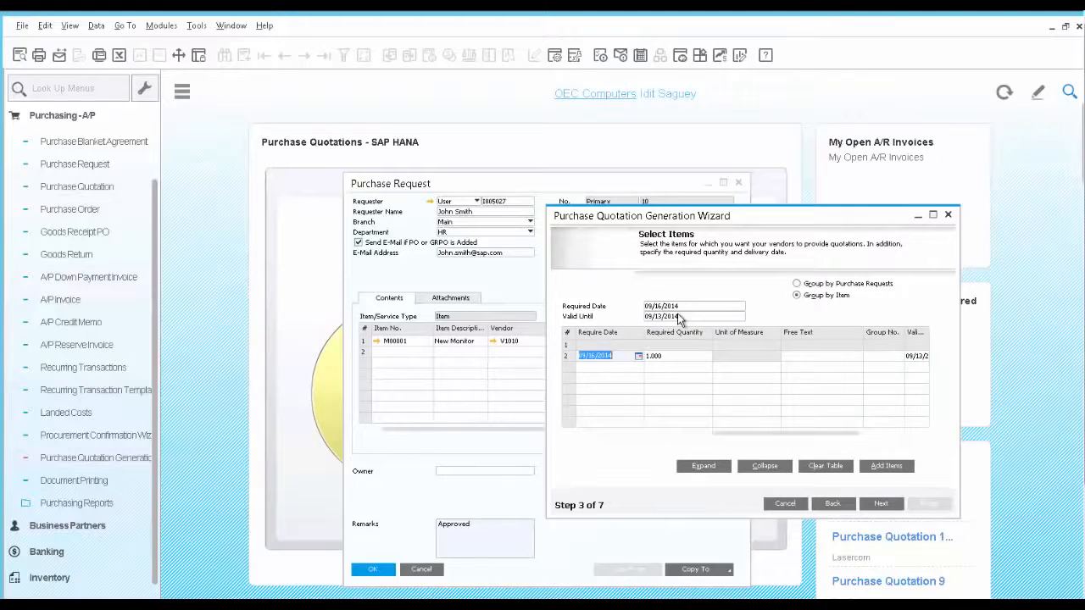
click(881, 504)
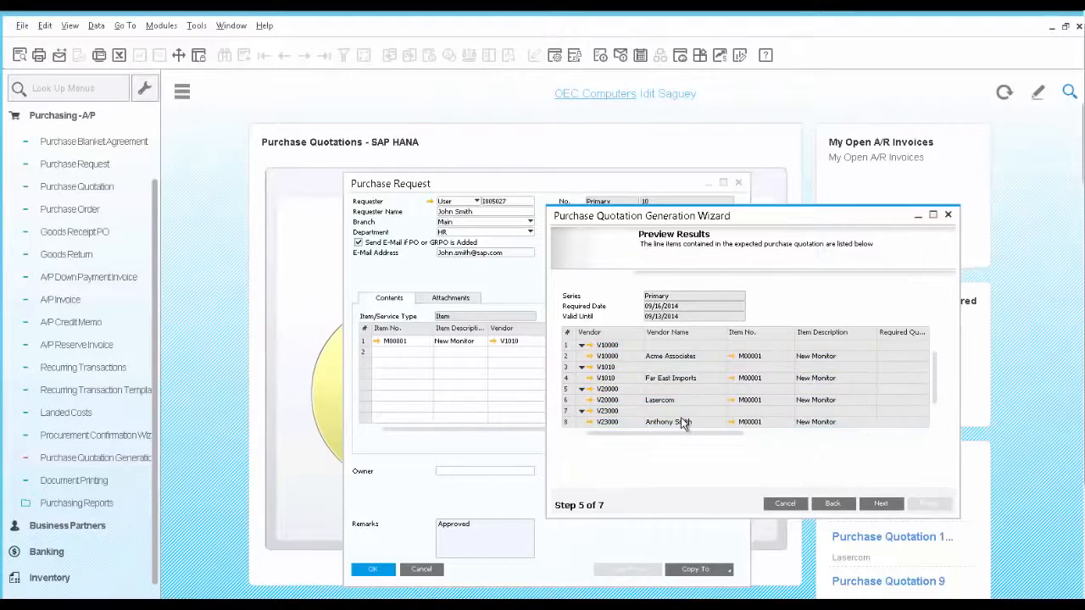
Complete the wizard to generate the vendors' purchase quotations and open the one created for Acme Associates
click(882, 503)
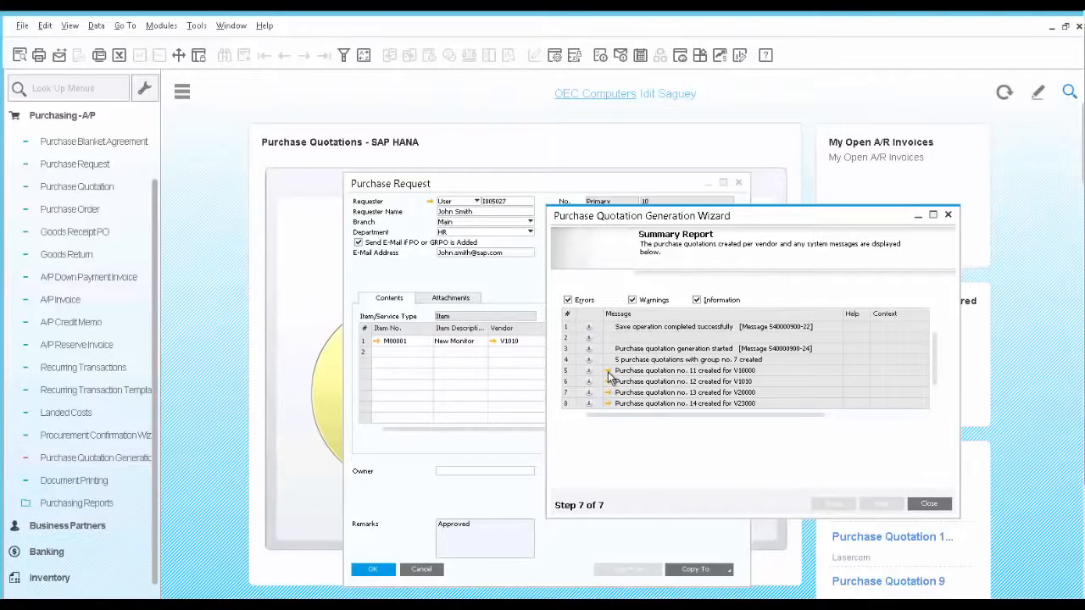
click(608, 373)
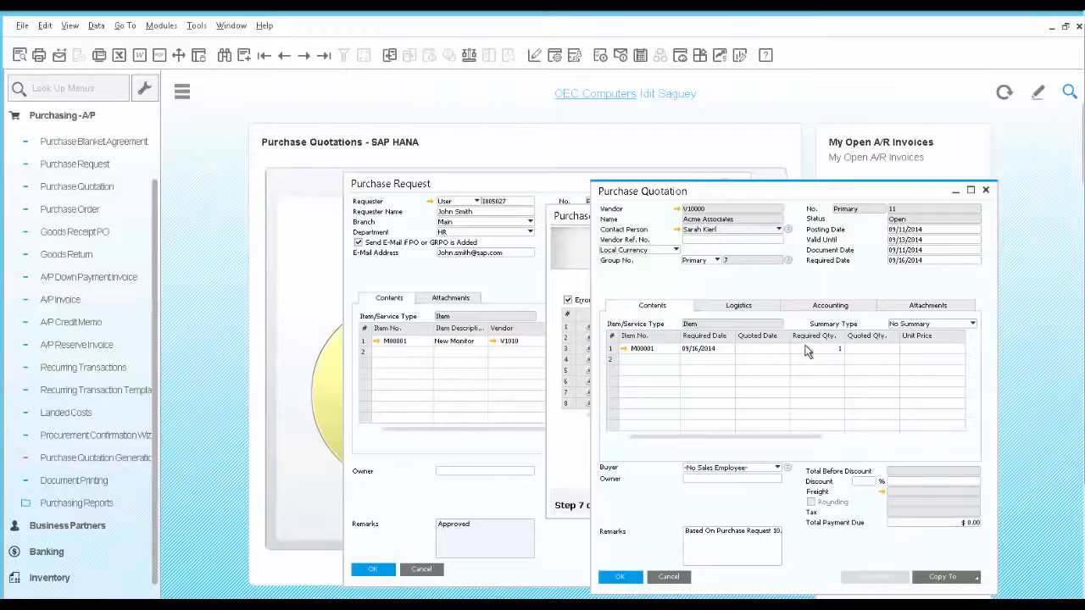
Update the Acme Associates quotation for item M00001 with quoted date 09/16/2014, quoted quantity 1 and unit price 200
click(749, 350)
text(0916)
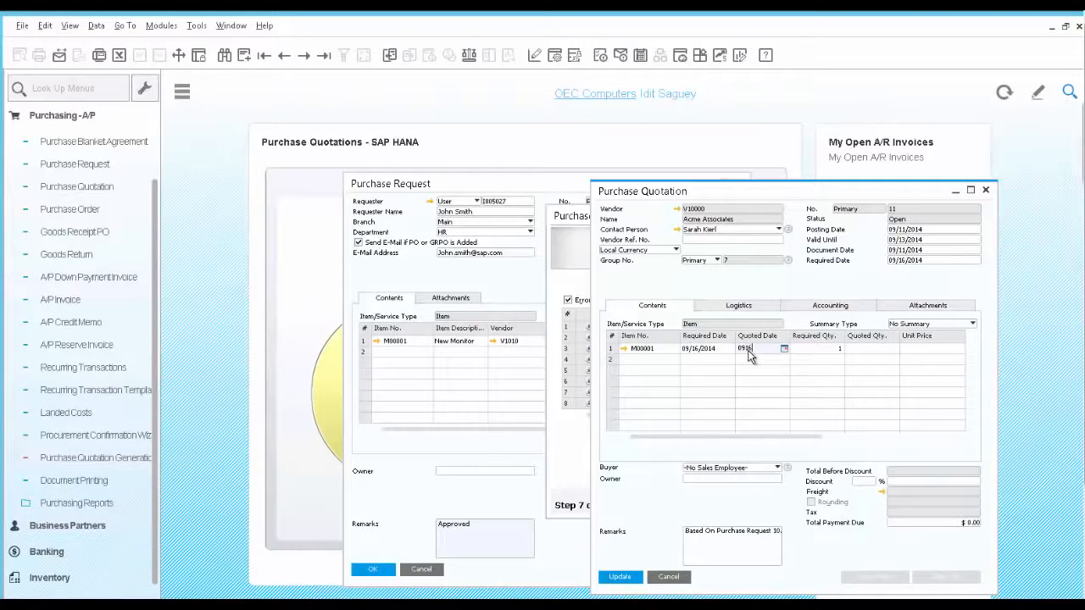
key(Tab)
key(Tab)
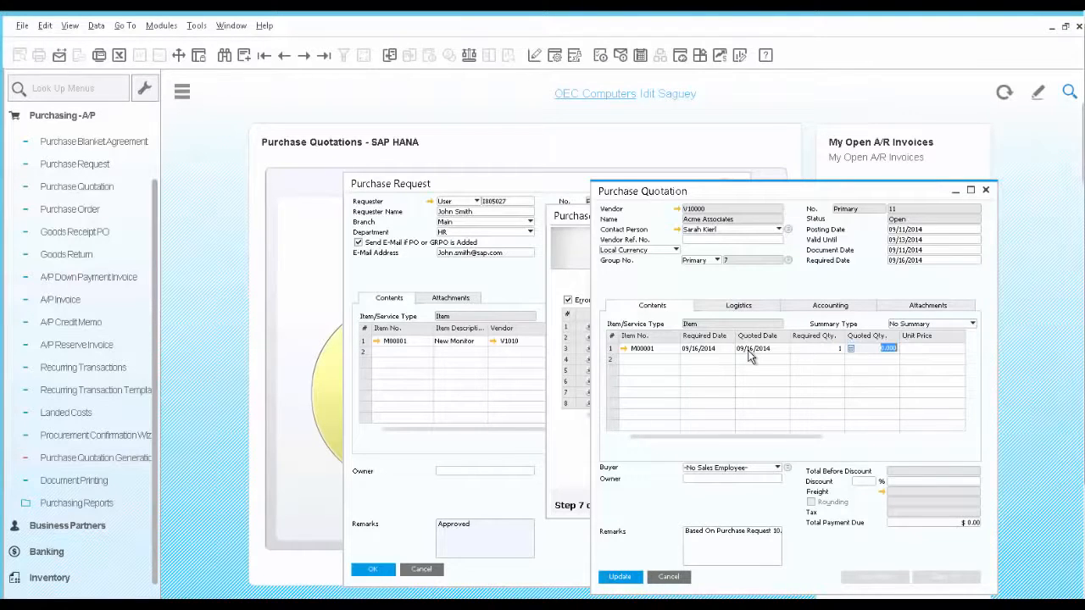
text(1)
key(Tab)
text(200)
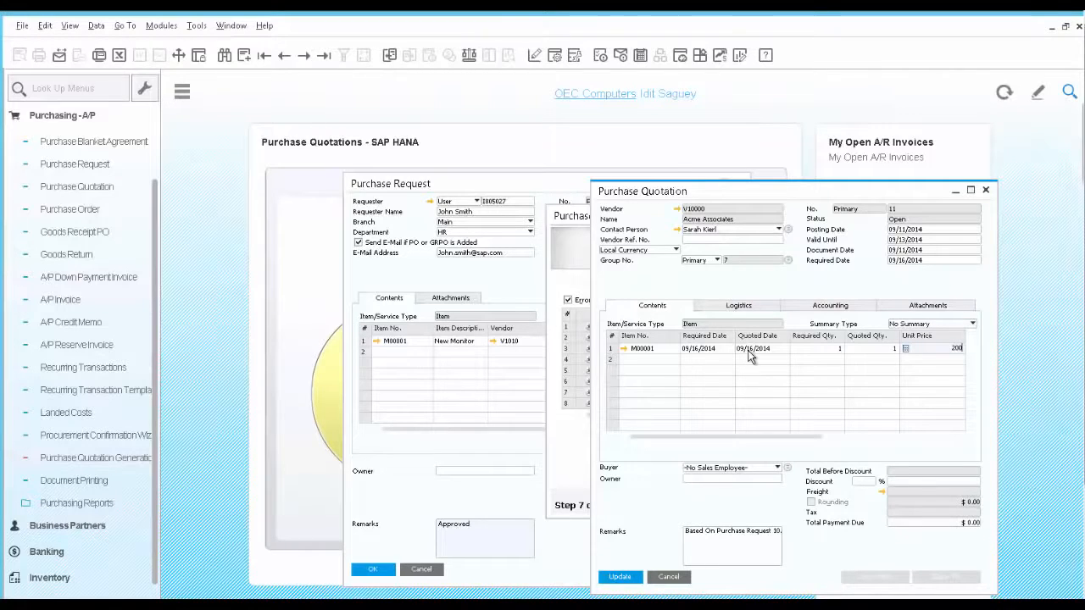
click(633, 579)
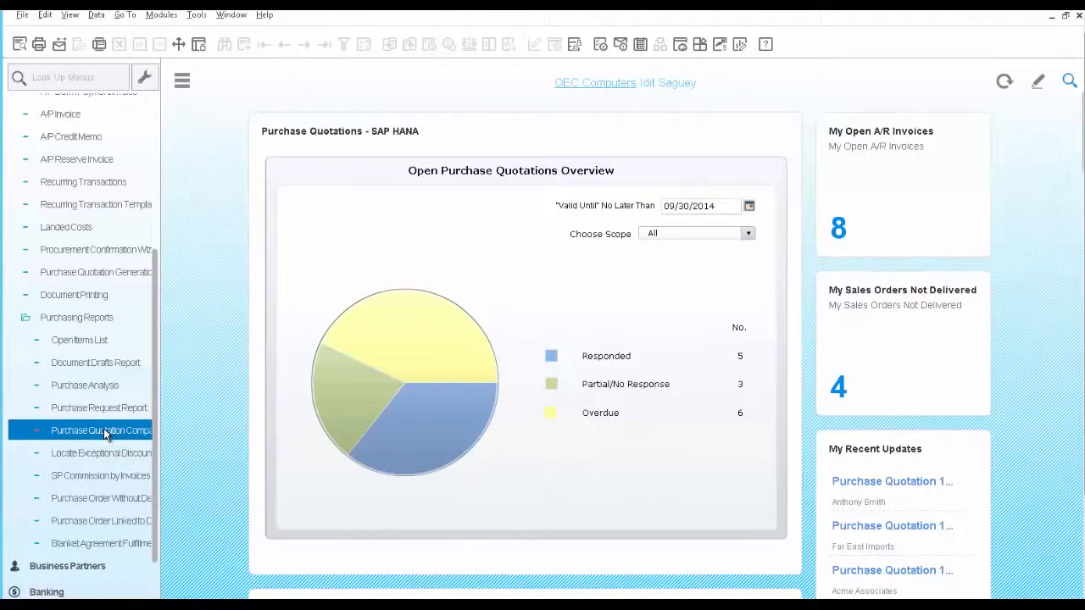
Run the Purchase Quotation Comparison Report for item code M00001, displaying open purchase quotations only
click(104, 431)
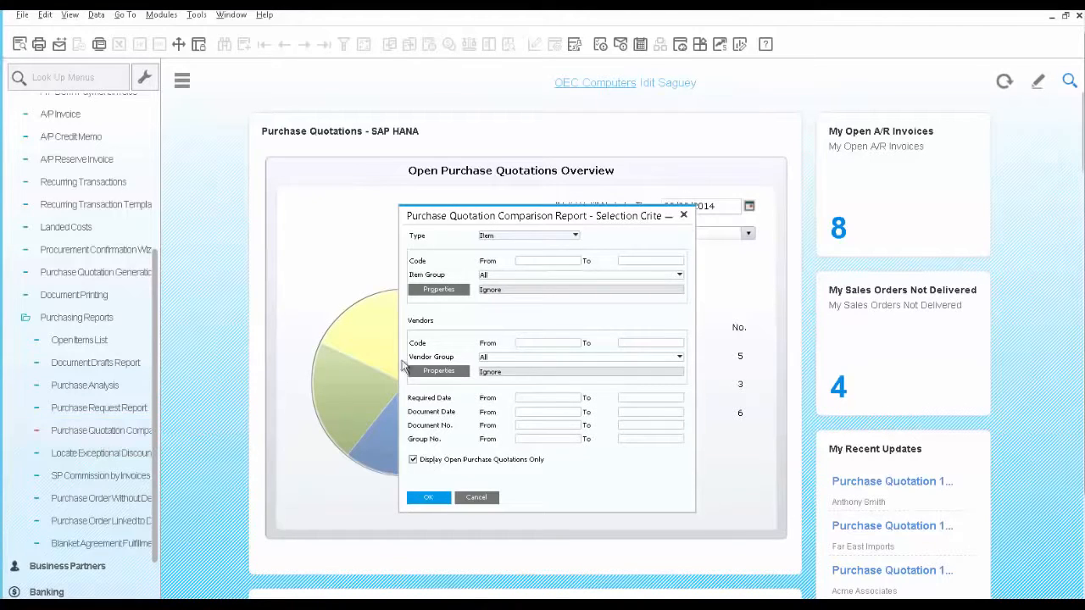
click(534, 262)
text(M00001)
key(Tab)
text(M00001)
click(430, 500)
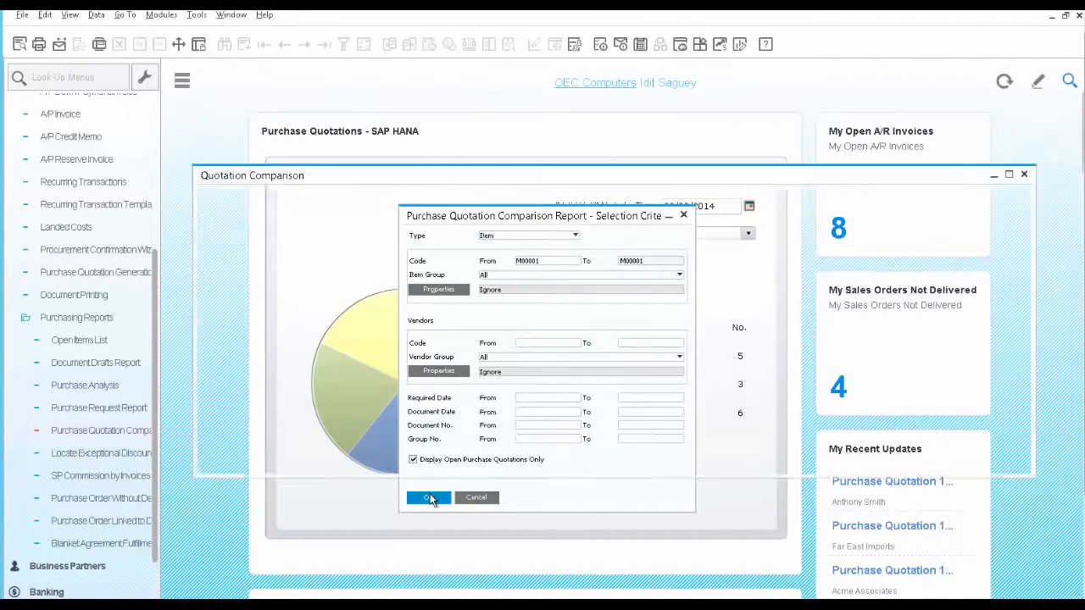
Compare the prices, quoted dates and quantities of the three answered quotations for the New Monitor item
drag(553, 438, 200, 437)
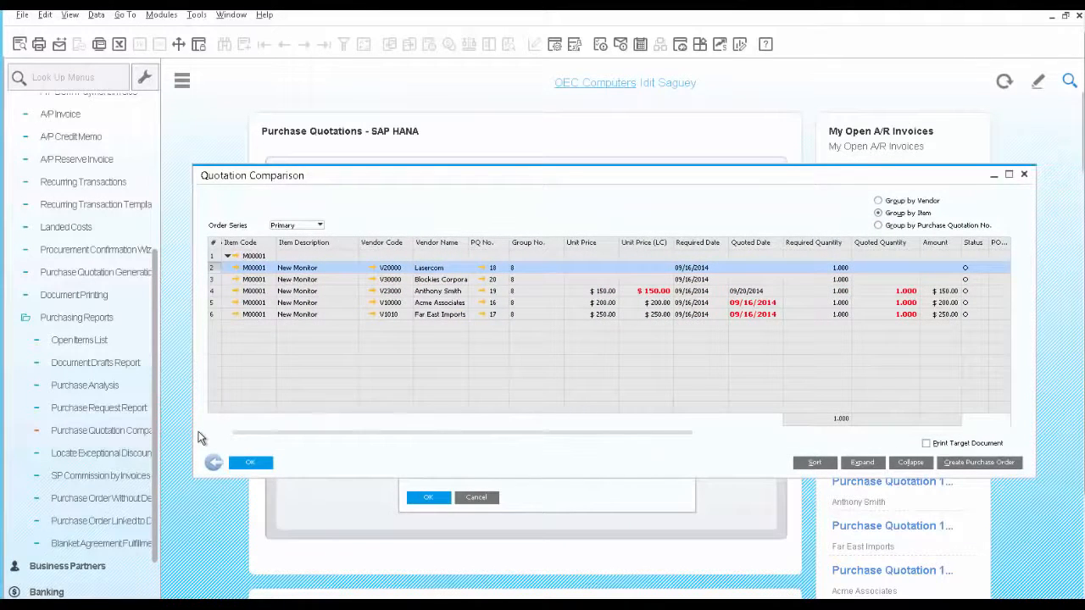
click(212, 292)
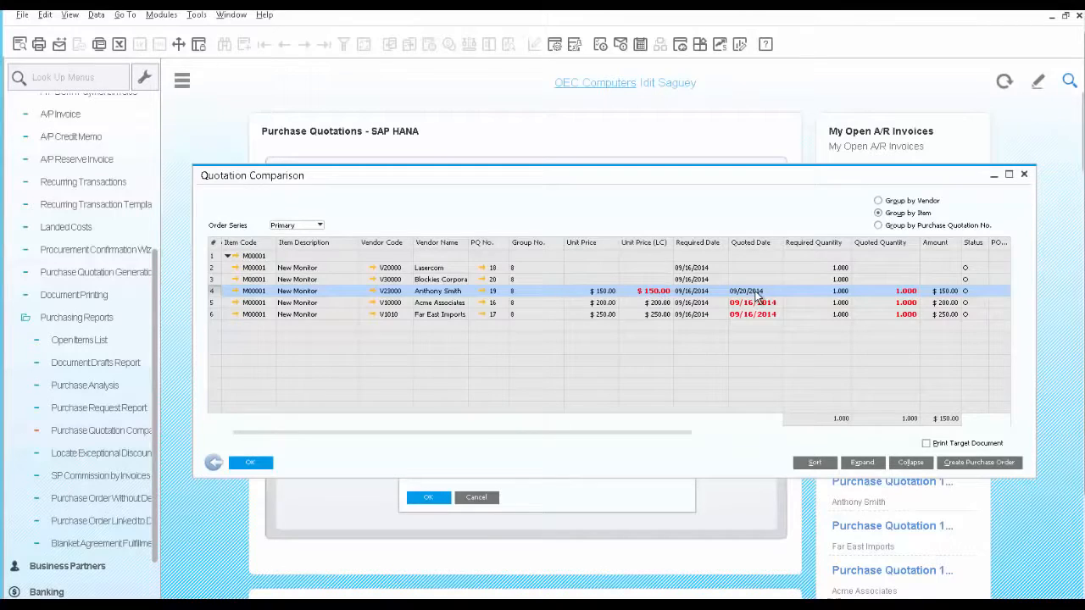
click(212, 303)
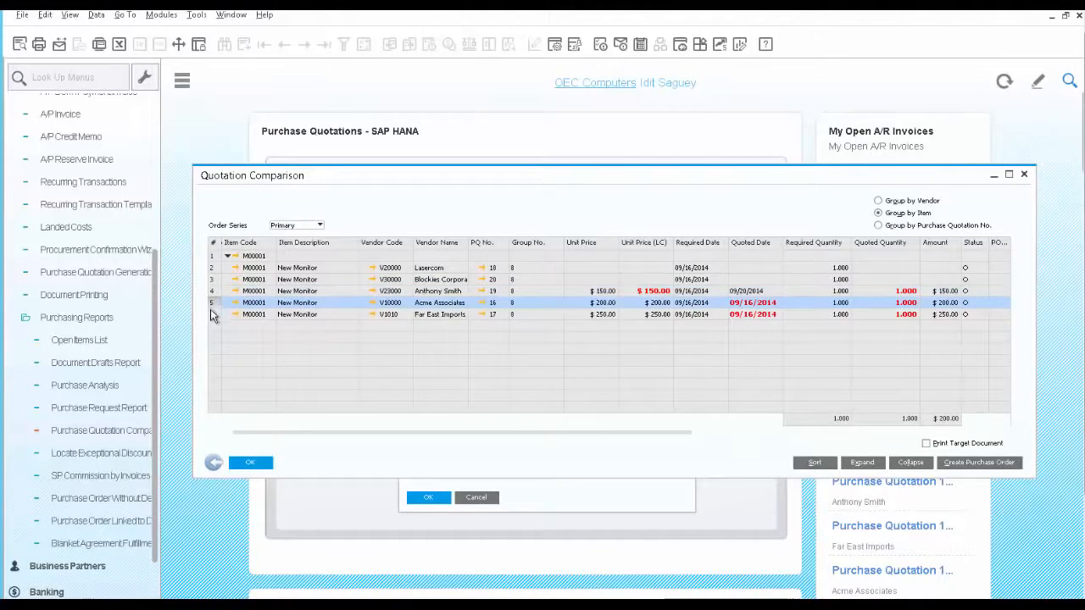
click(212, 315)
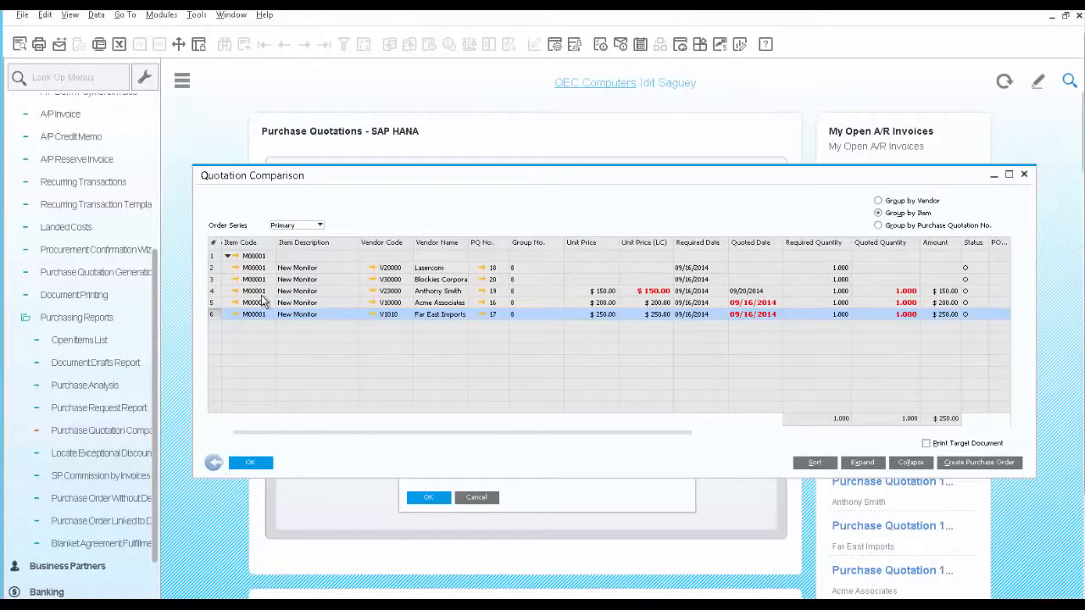
Create a purchase order from the Acme Associates quotation, closing the other purchase quotations with the same group number
click(217, 304)
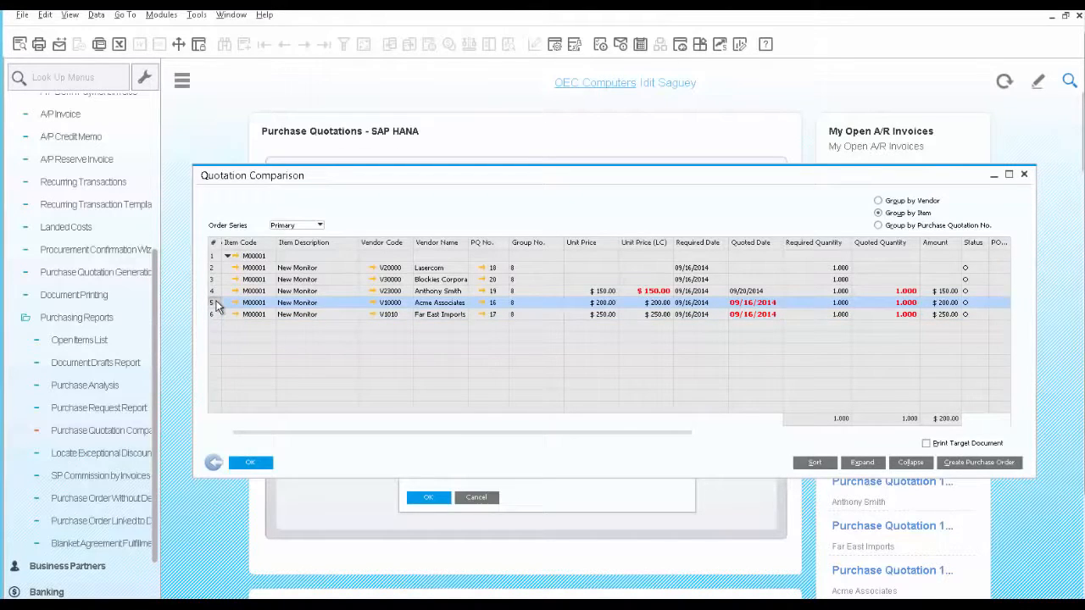
click(984, 464)
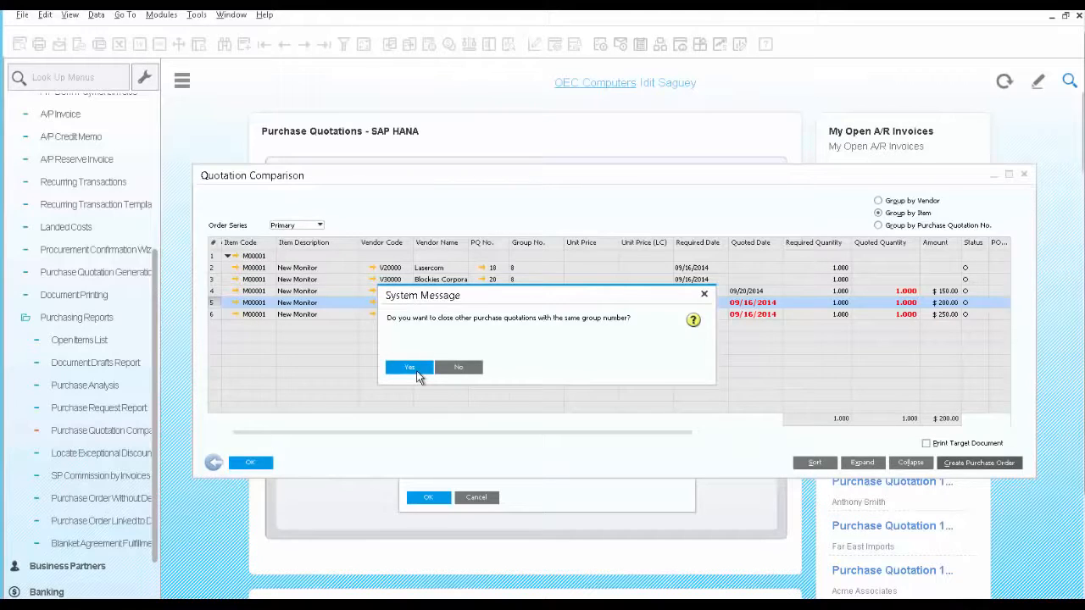
click(416, 370)
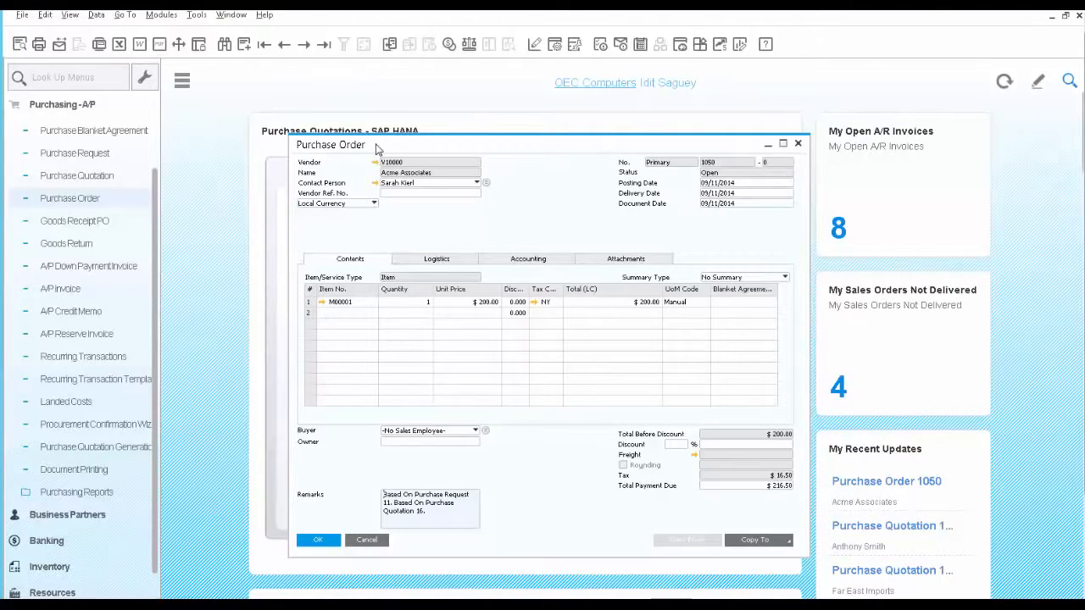
Prepare an e-mail to the vendor contact with the purchase order's edited report attached, and review its text, data and attachments
click(59, 47)
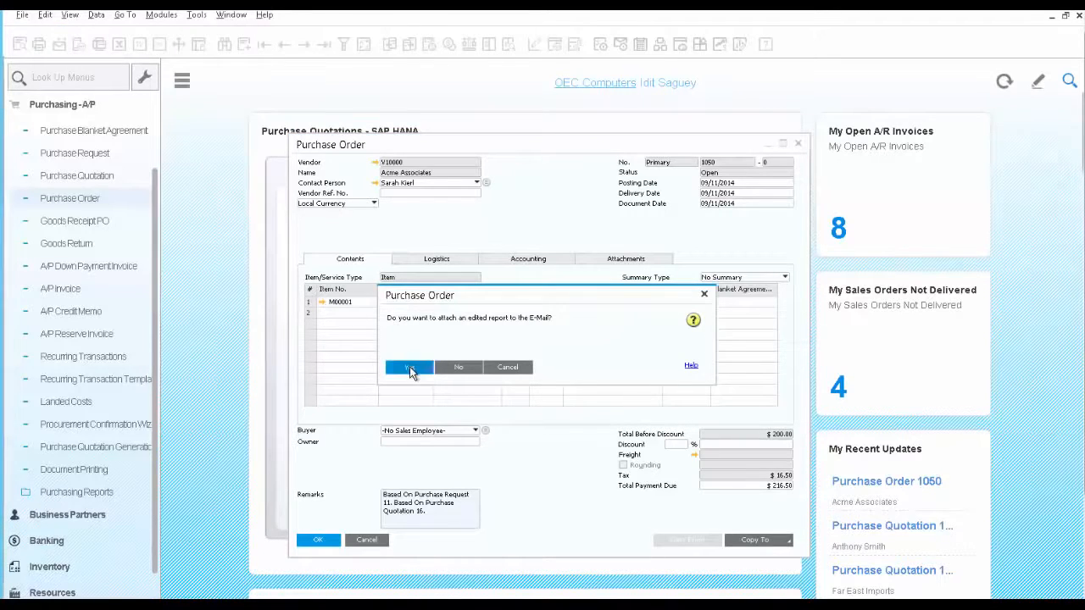
click(410, 370)
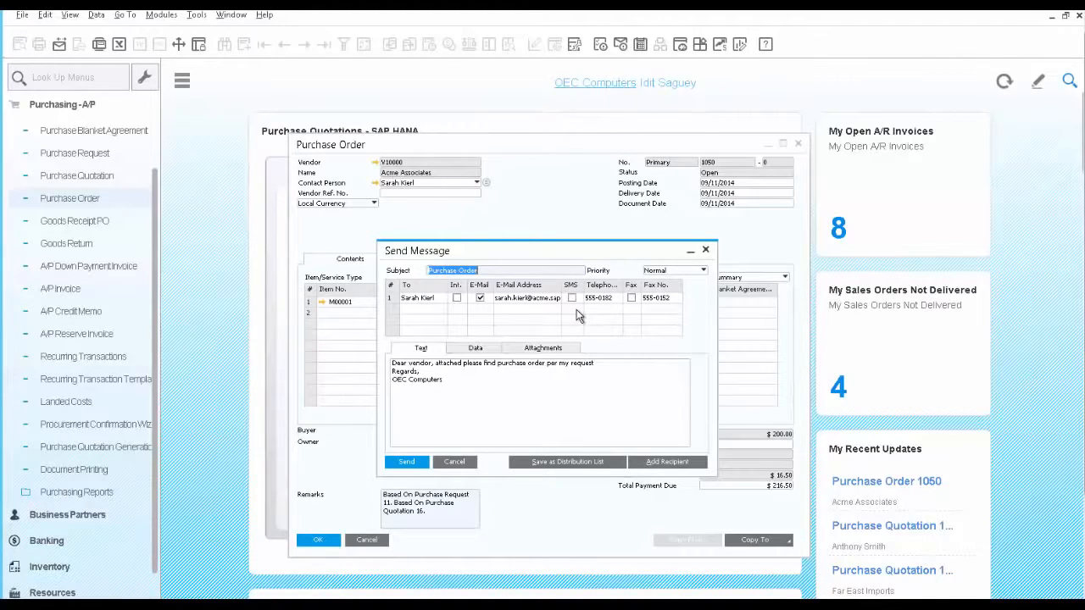
click(416, 399)
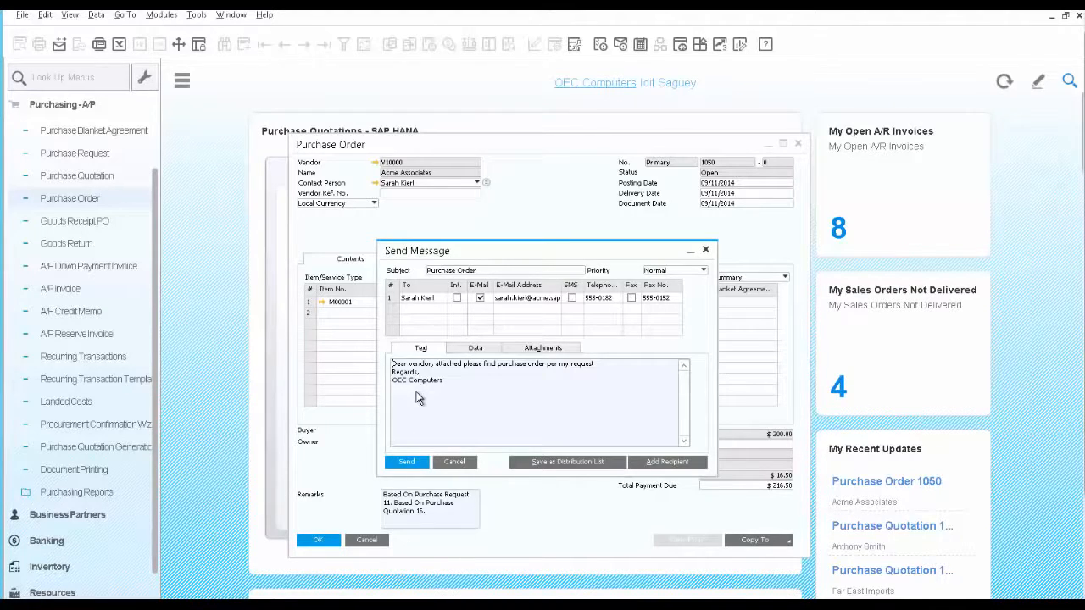
click(475, 350)
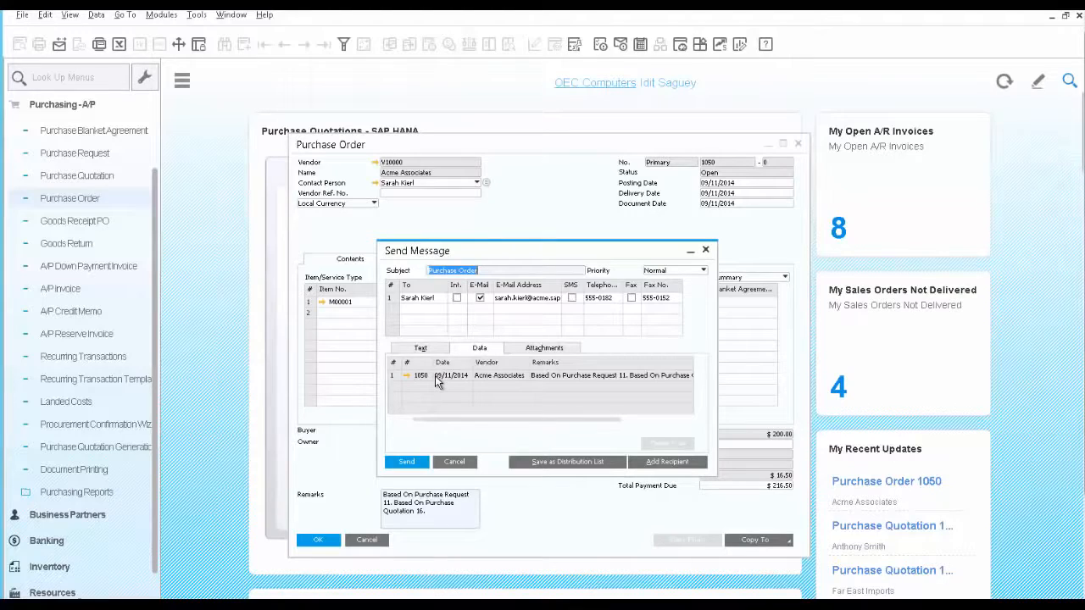
click(529, 351)
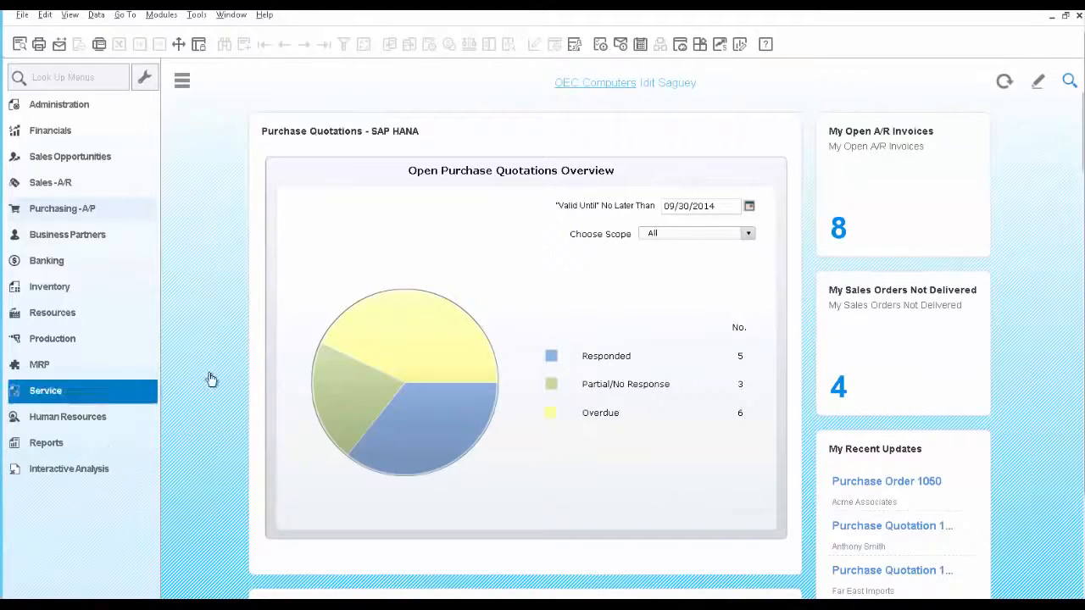
View the overdue and responded purchase quotations from the dashboard's overview chart, opening the overdue Far East Imports quotation of group 3 along the way
mouse_move(407, 354)
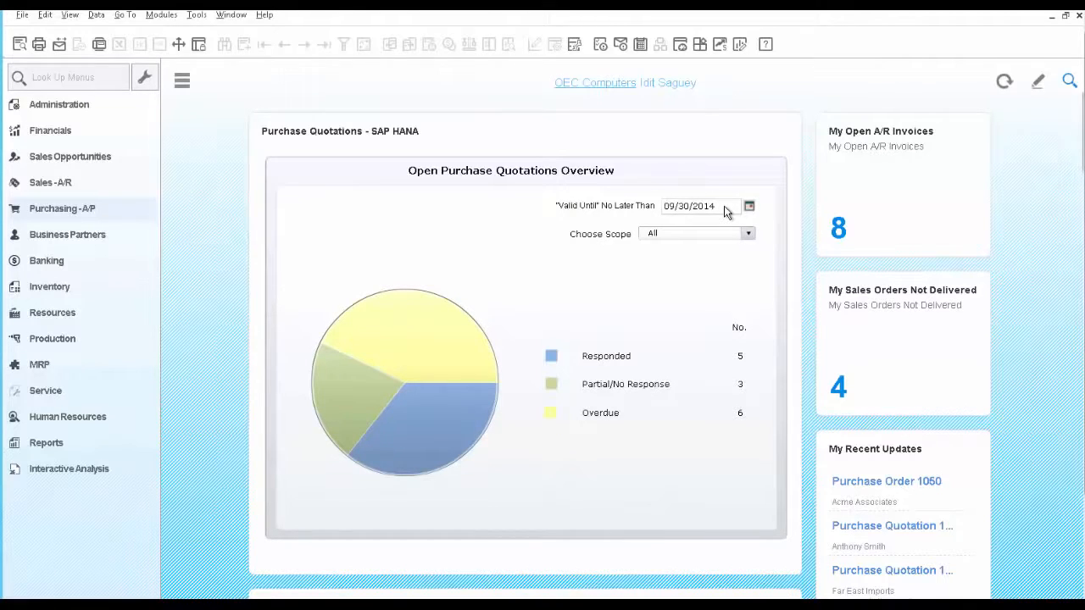
mouse_move(473, 351)
click(419, 355)
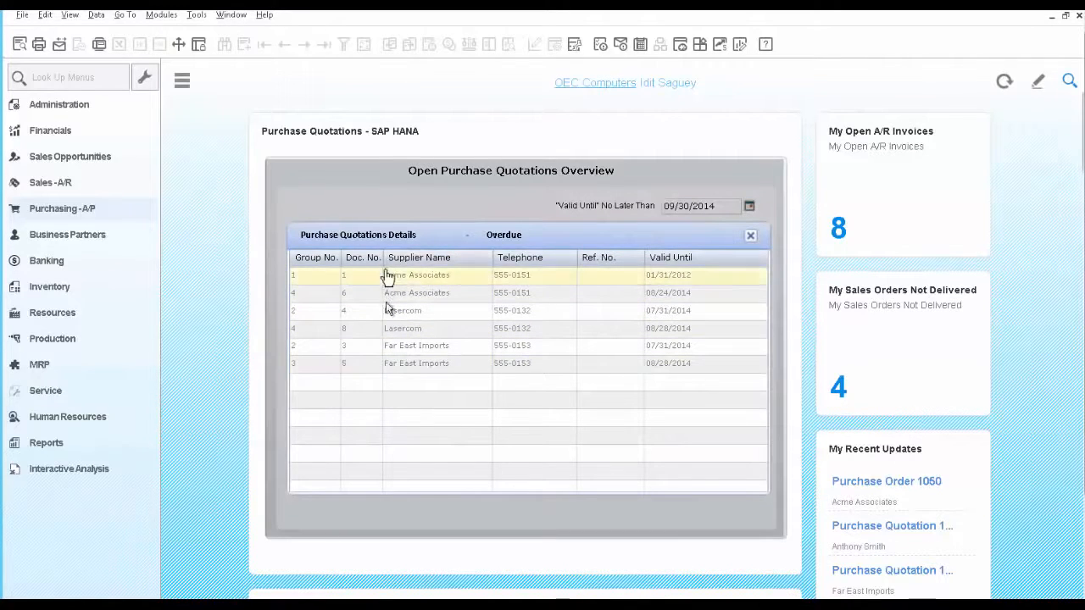
click(381, 361)
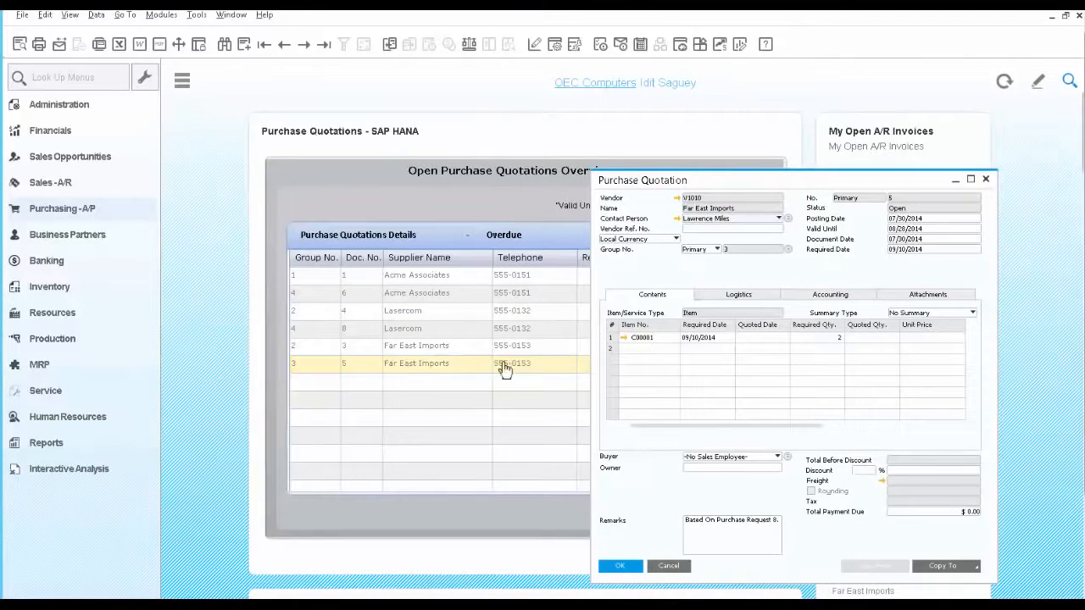
click(669, 565)
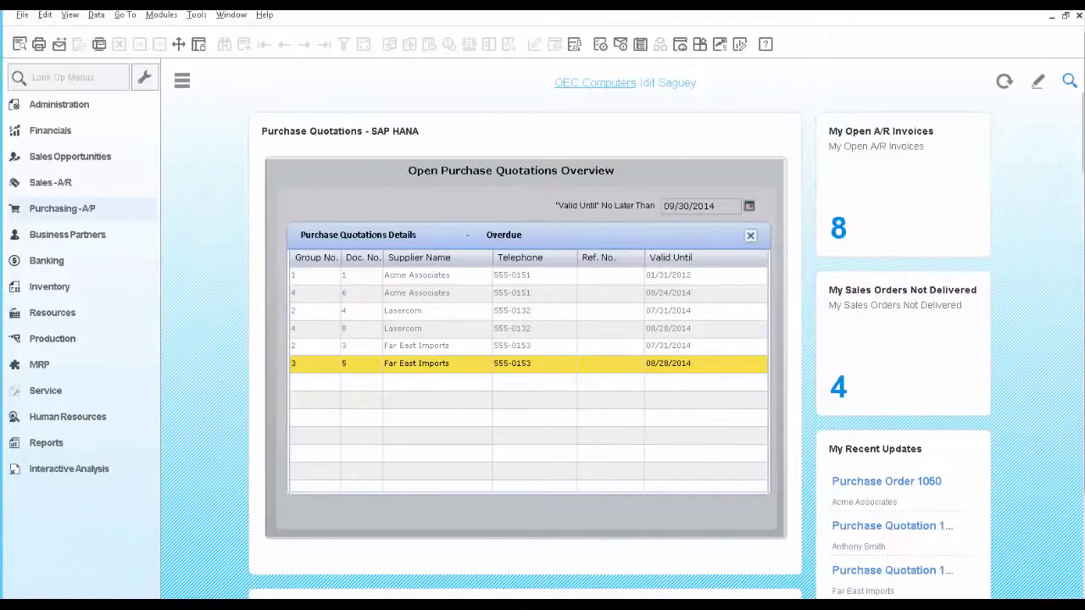
click(750, 237)
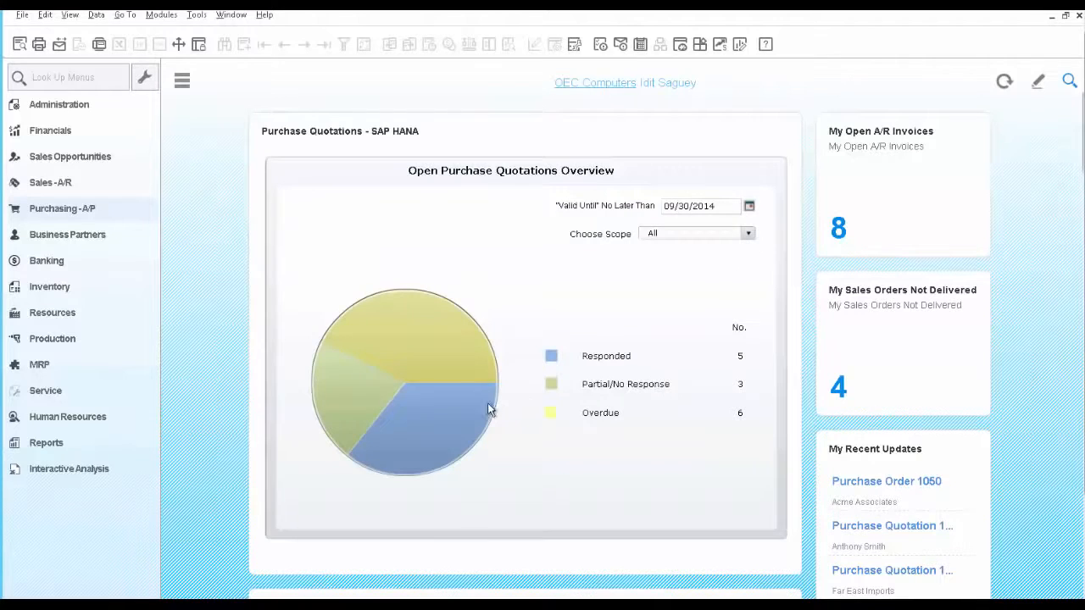
click(405, 420)
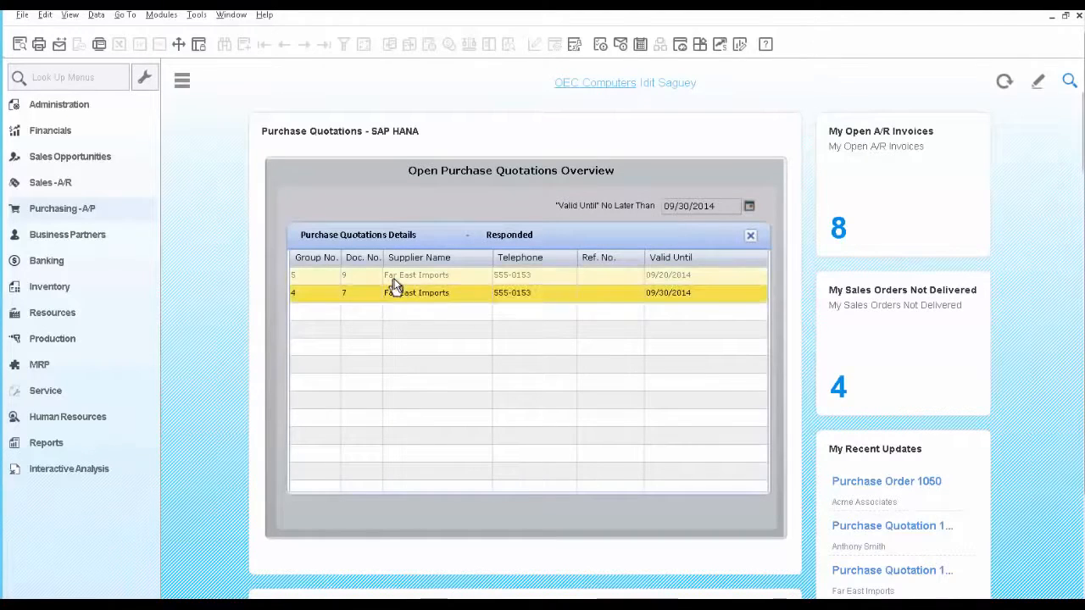
click(750, 236)
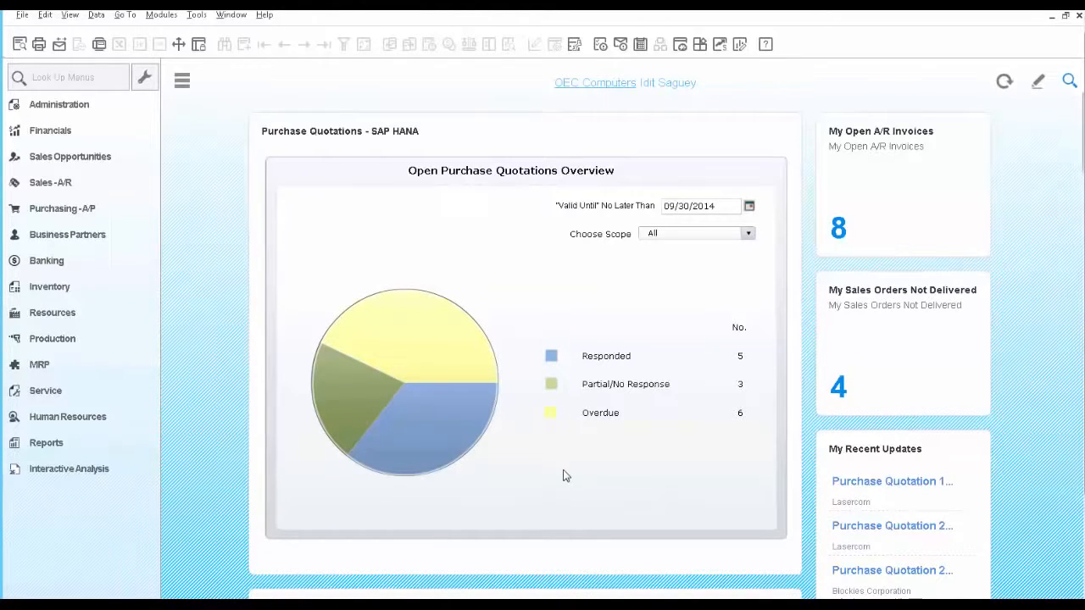
Search the company data for item code M00001
click(1070, 83)
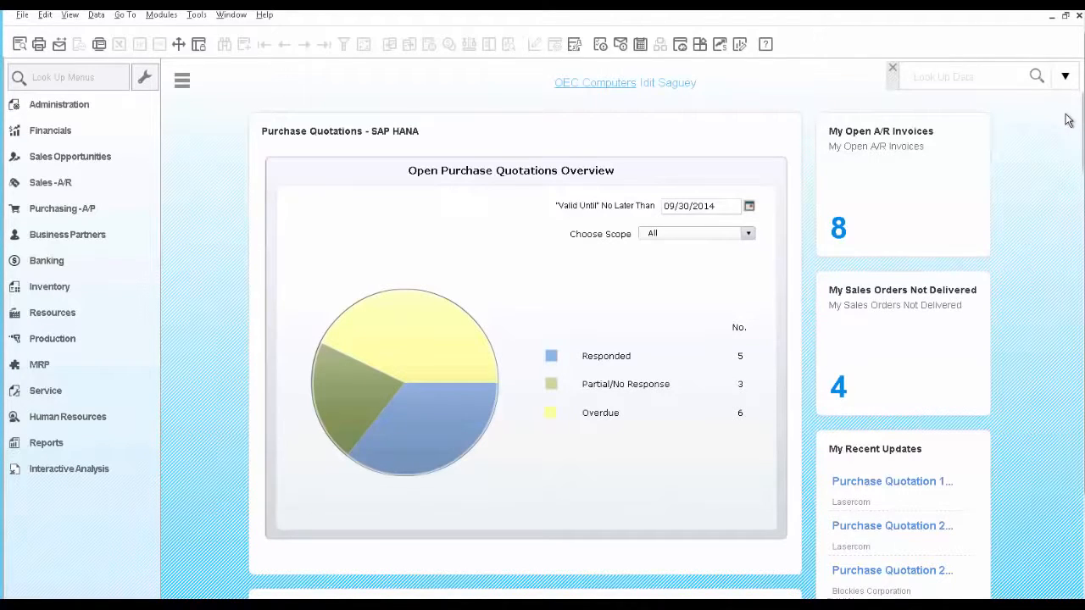
click(967, 76)
text(M00001)
key(Return)
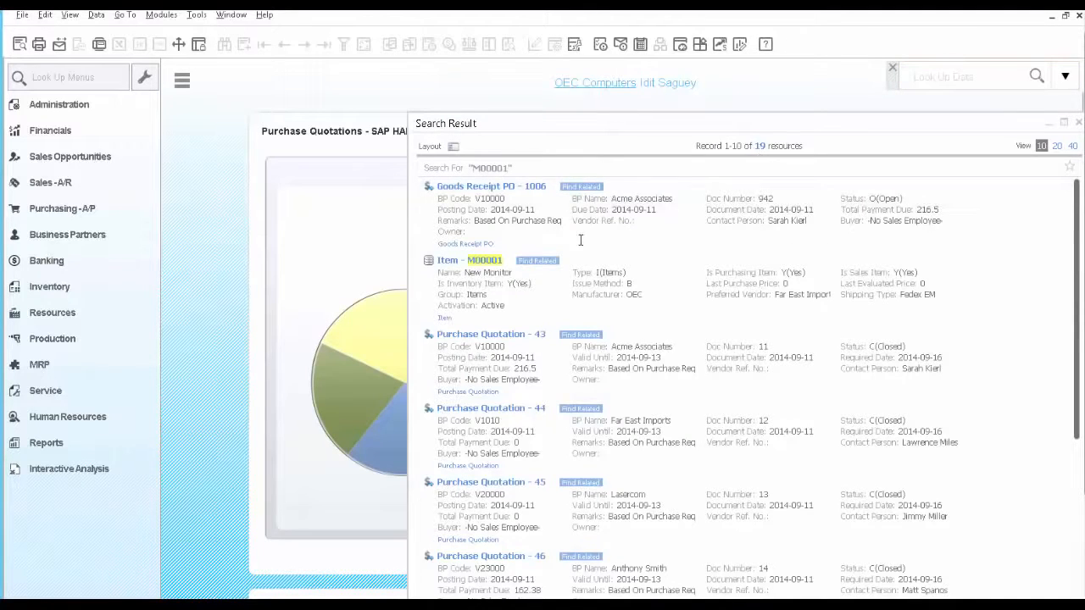
Display the result categories beside the search results and narrow the results to Goods Receipt PO documents
mouse_move(492, 265)
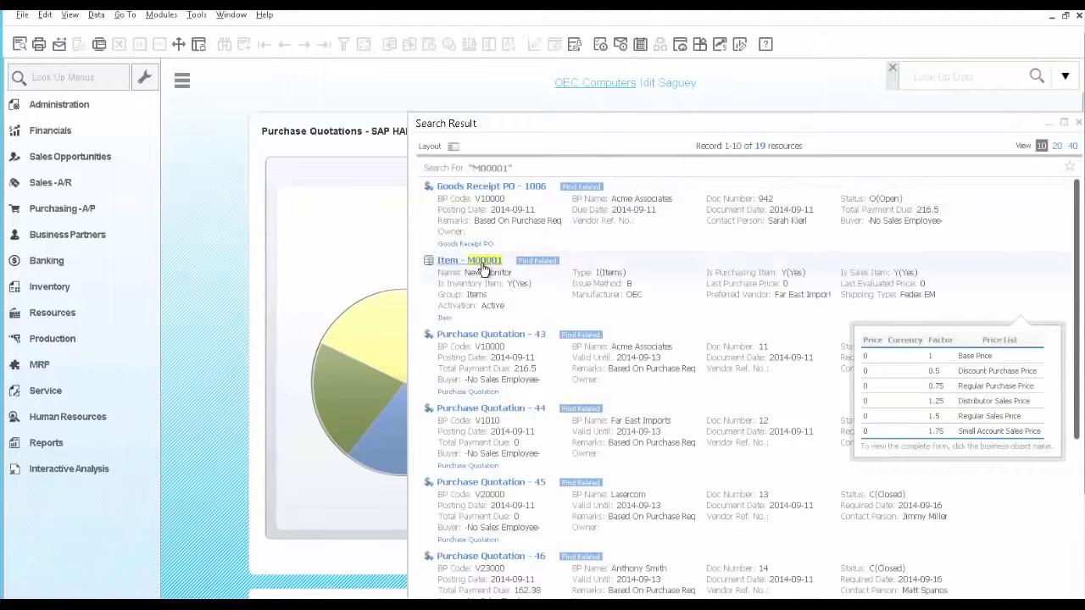
click(453, 147)
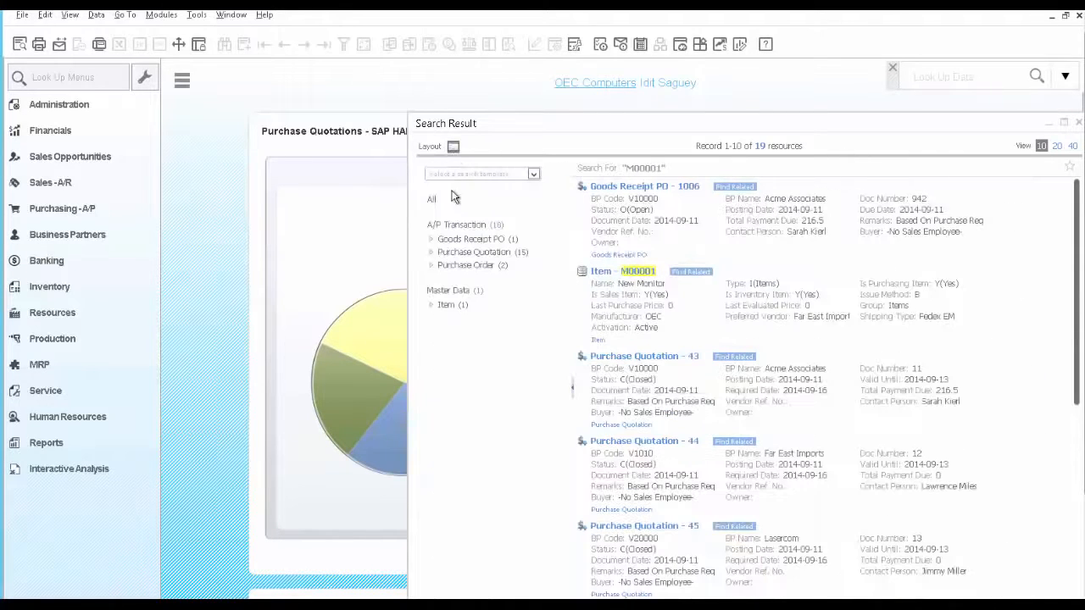
click(459, 240)
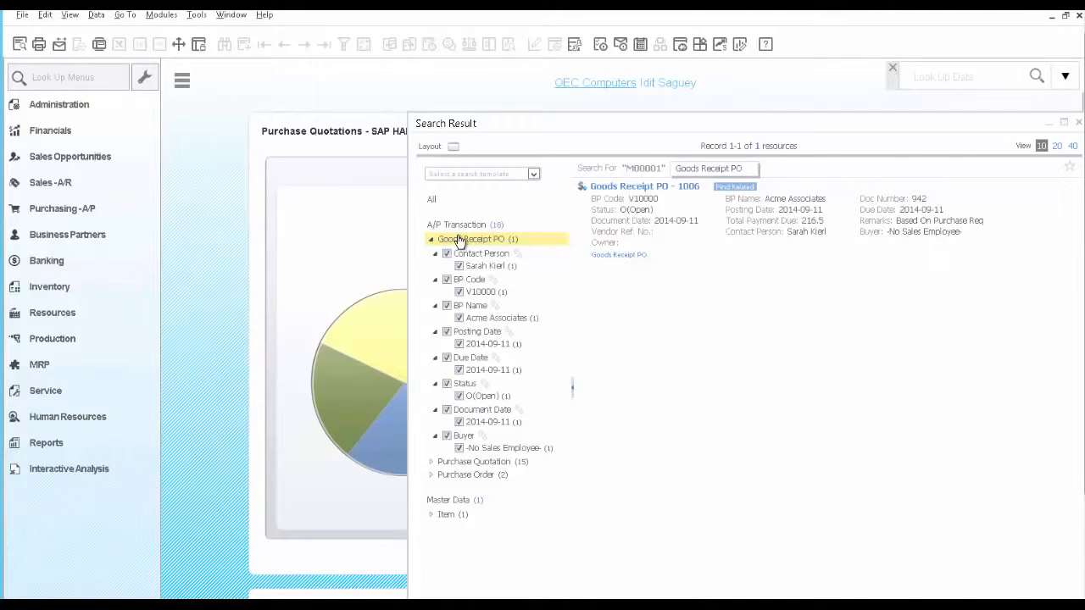
Open the Acme Associates goods receipt PO from the search results and bring up its relationship map
mouse_move(595, 225)
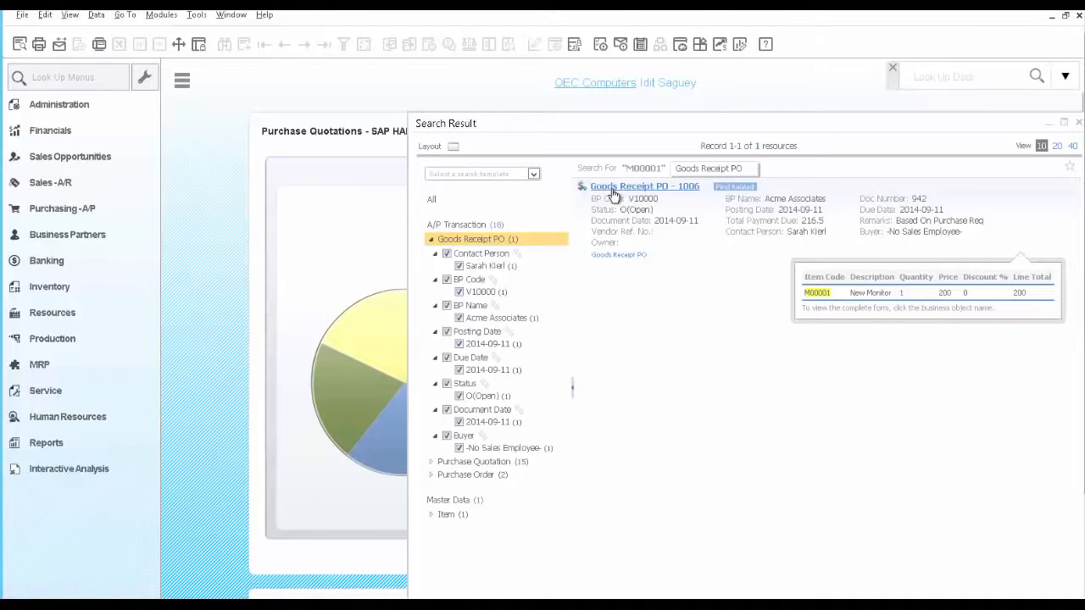
click(614, 194)
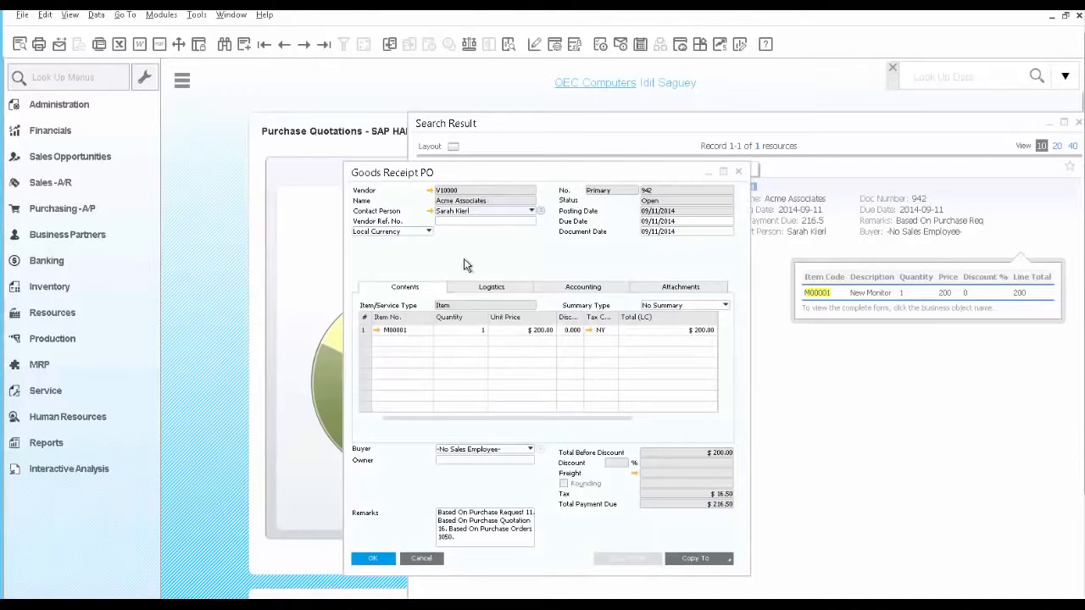
right_click(464, 256)
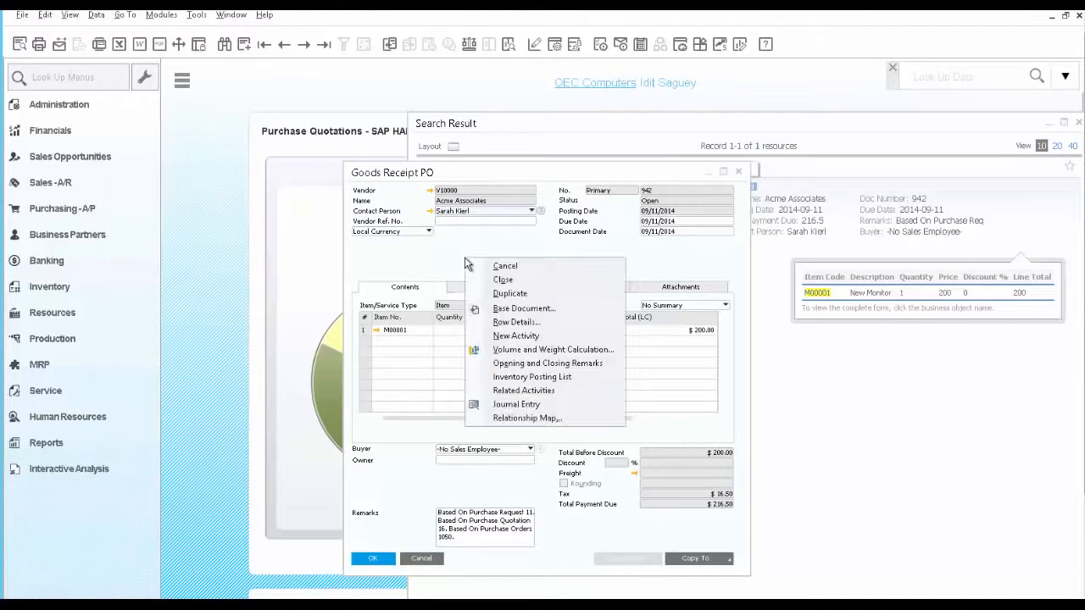
click(517, 419)
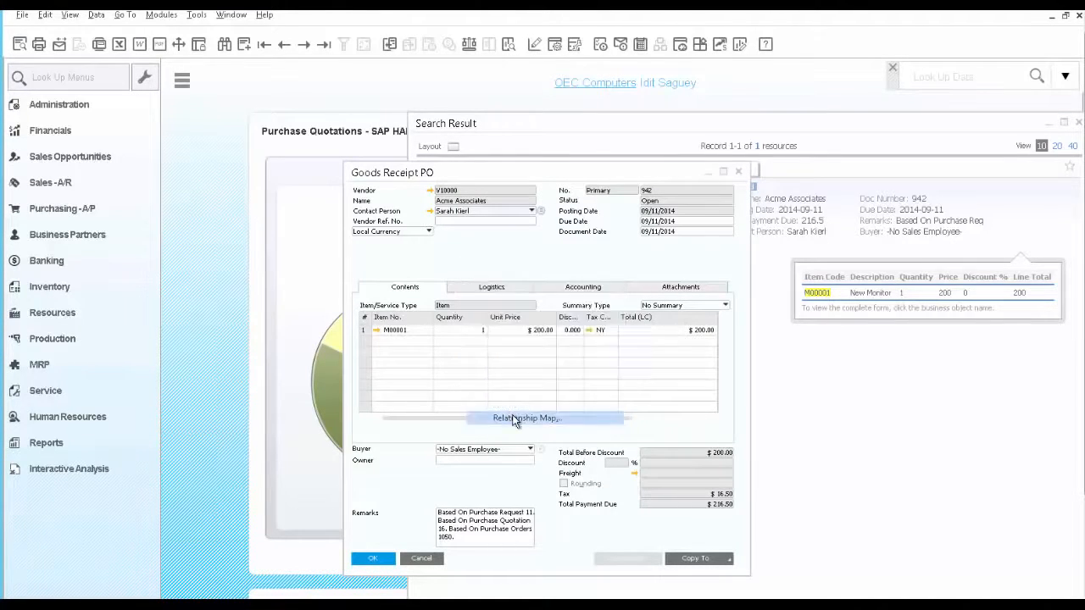